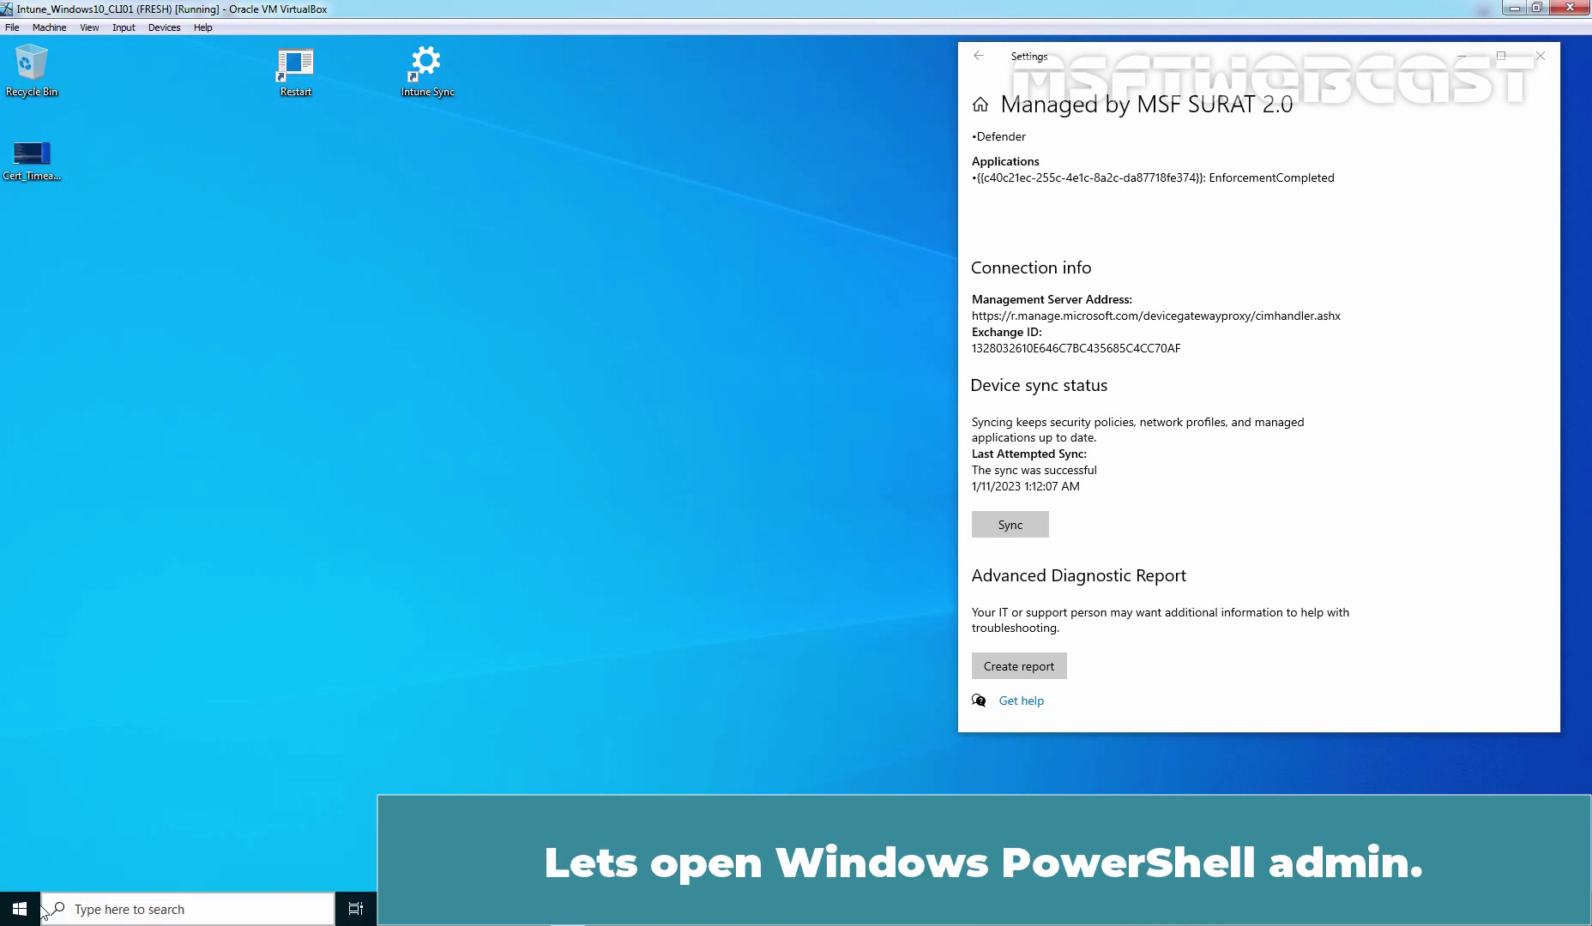
# - Launch Windows PowerShell as administrator and run Get-TimeZone -ListAvailable
pyautogui.rightClick(19, 909)
pyautogui.click(161, 672)
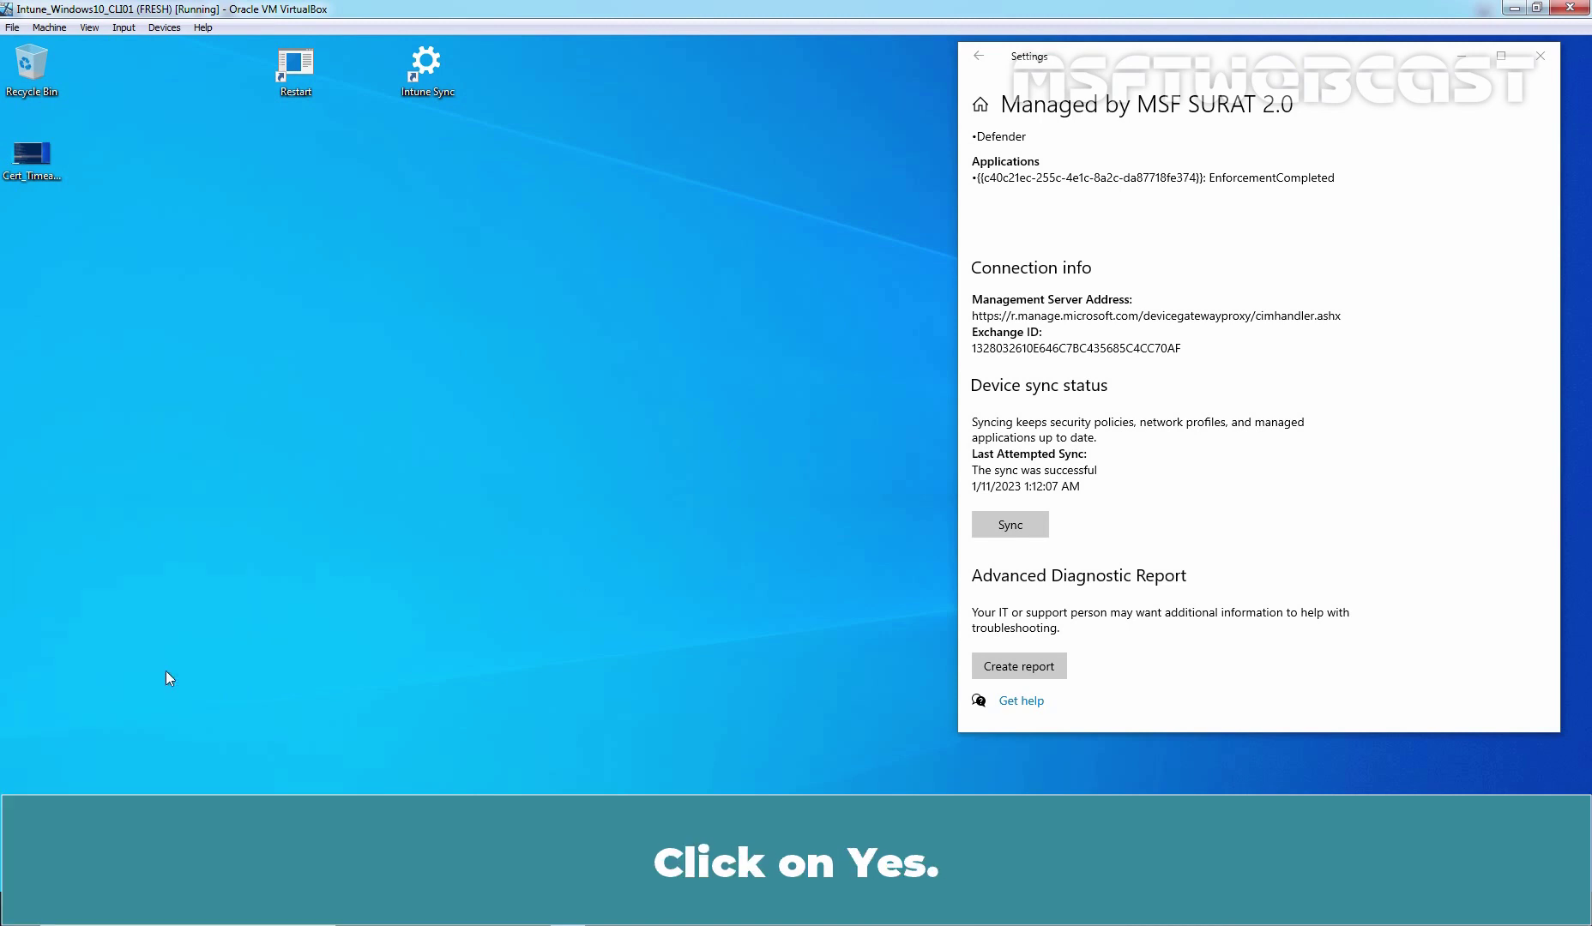
pyautogui.click(715, 576)
pyautogui.write('Get-TimeZone -ListAvailable')
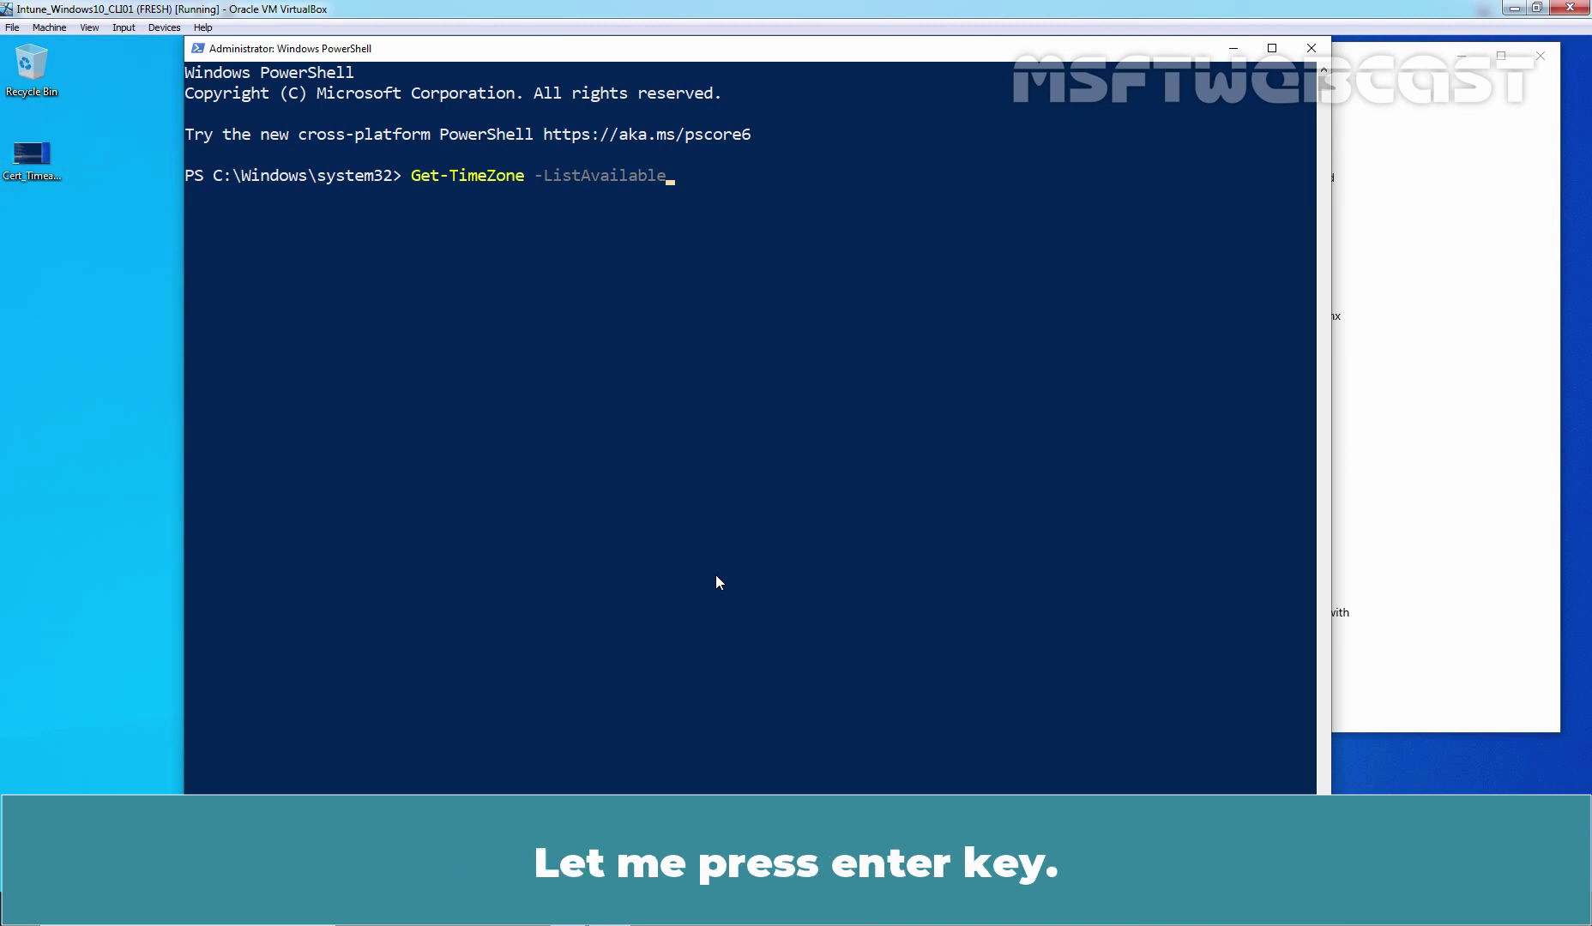
pyautogui.press('Return')
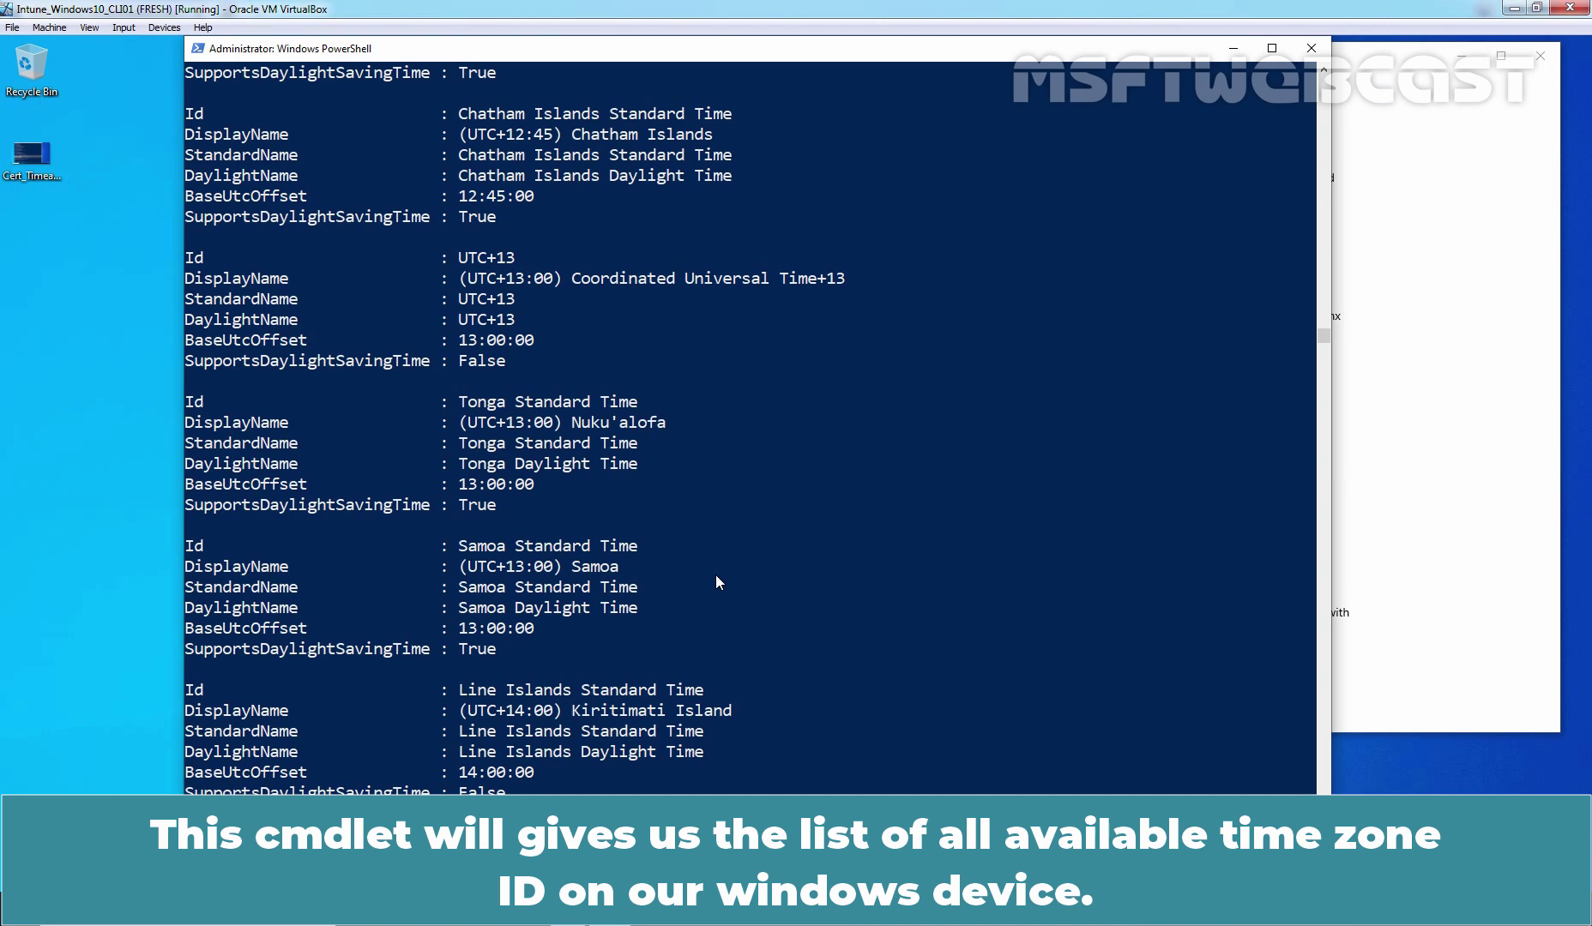
pyautogui.scroll(9, 715, 575)
pyautogui.scroll(6, 715, 576)
pyautogui.scroll(7, 715, 575)
pyautogui.scroll(9, 716, 575)
pyautogui.scroll(7, 715, 576)
pyautogui.scroll(8, 715, 575)
pyautogui.scroll(9, 715, 575)
pyautogui.scroll(7, 715, 575)
pyautogui.scroll(5, 716, 575)
pyautogui.scroll(7, 715, 575)
pyautogui.scroll(6, 715, 575)
pyautogui.scroll(4, 715, 575)
pyautogui.scroll(5, 716, 576)
pyautogui.scroll(5, 715, 575)
pyautogui.scroll(6, 715, 576)
pyautogui.scroll(4, 715, 576)
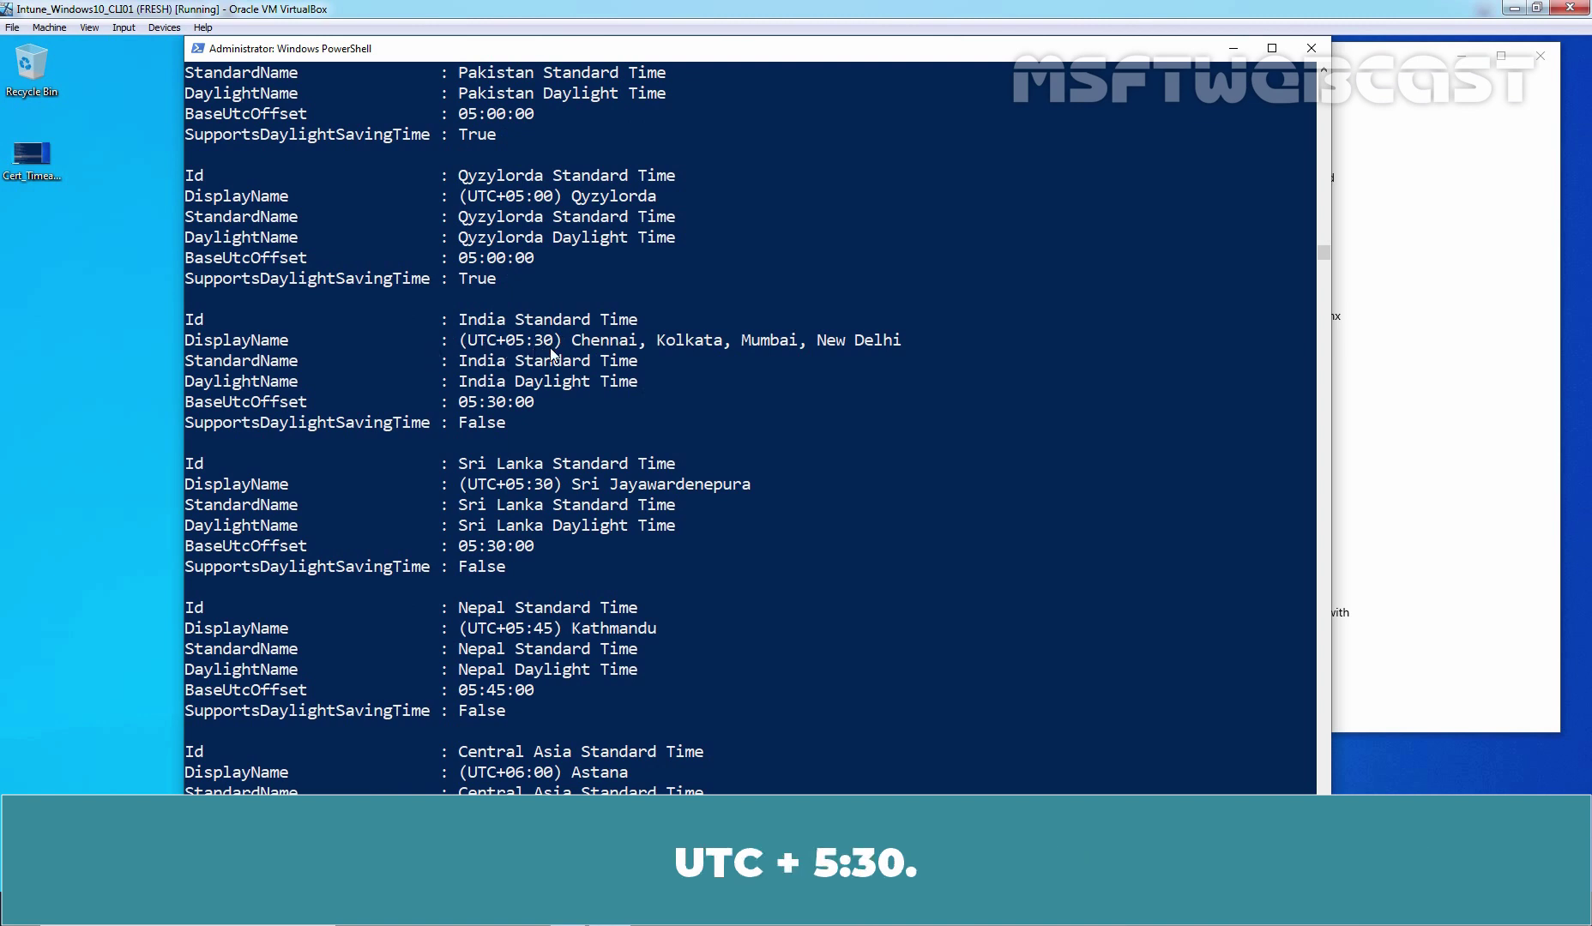
# - Select and copy the India Standard Time ID from the listing
pyautogui.moveTo(459, 320)
pyautogui.mouseDown()
pyautogui.moveTo(633, 337)
pyautogui.moveTo(636, 322)
pyautogui.mouseUp()
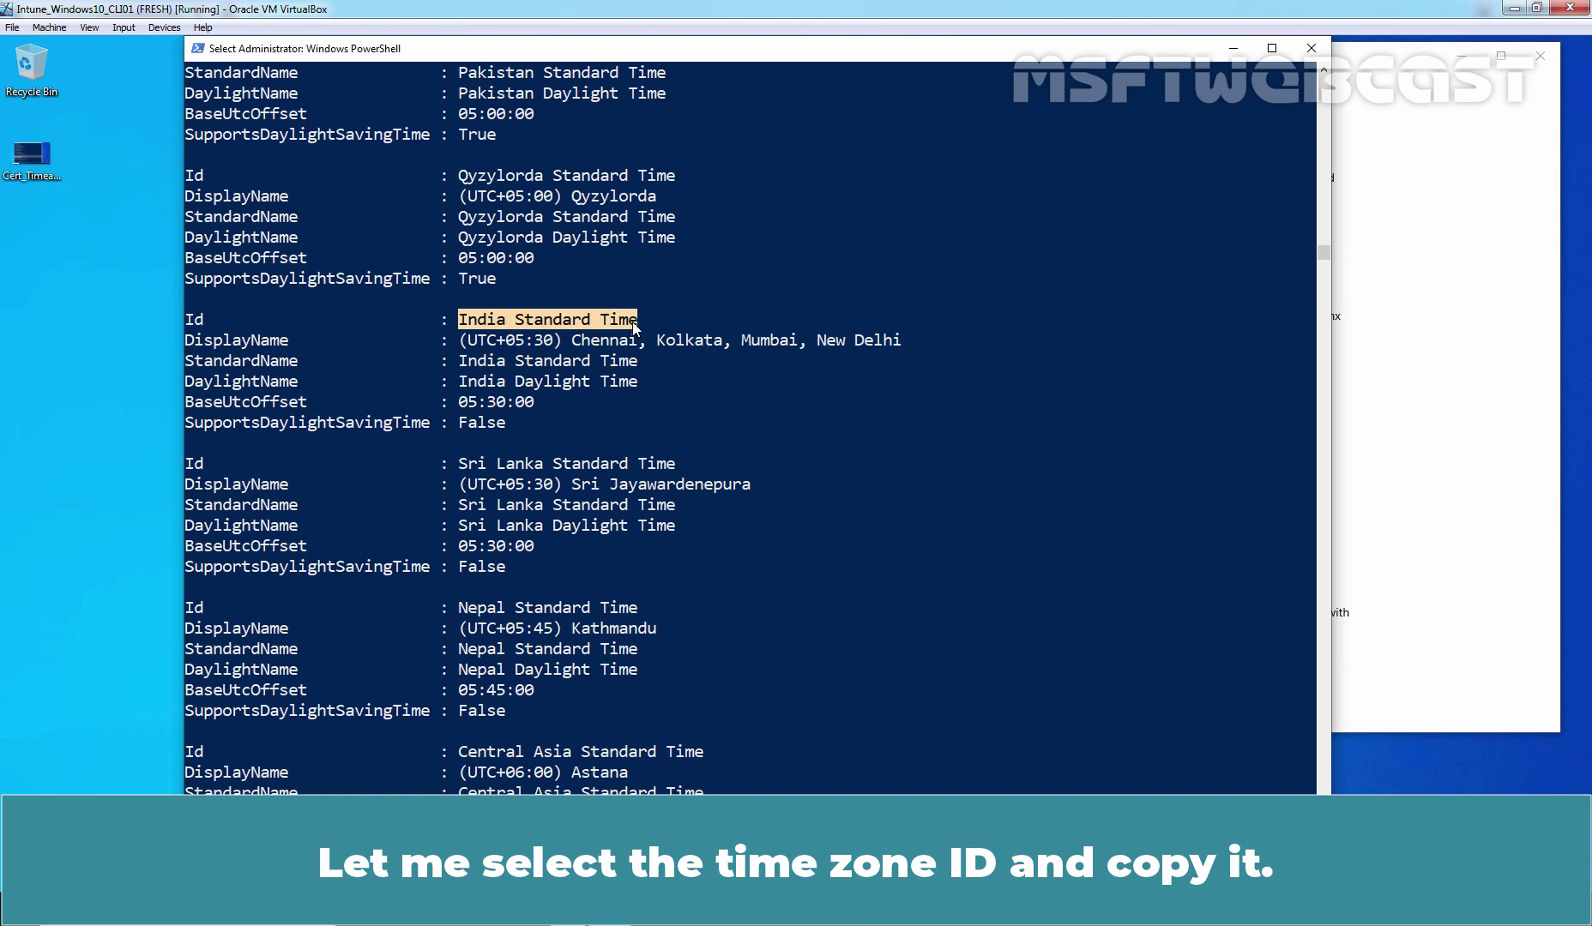
pyautogui.rightClick(635, 325)
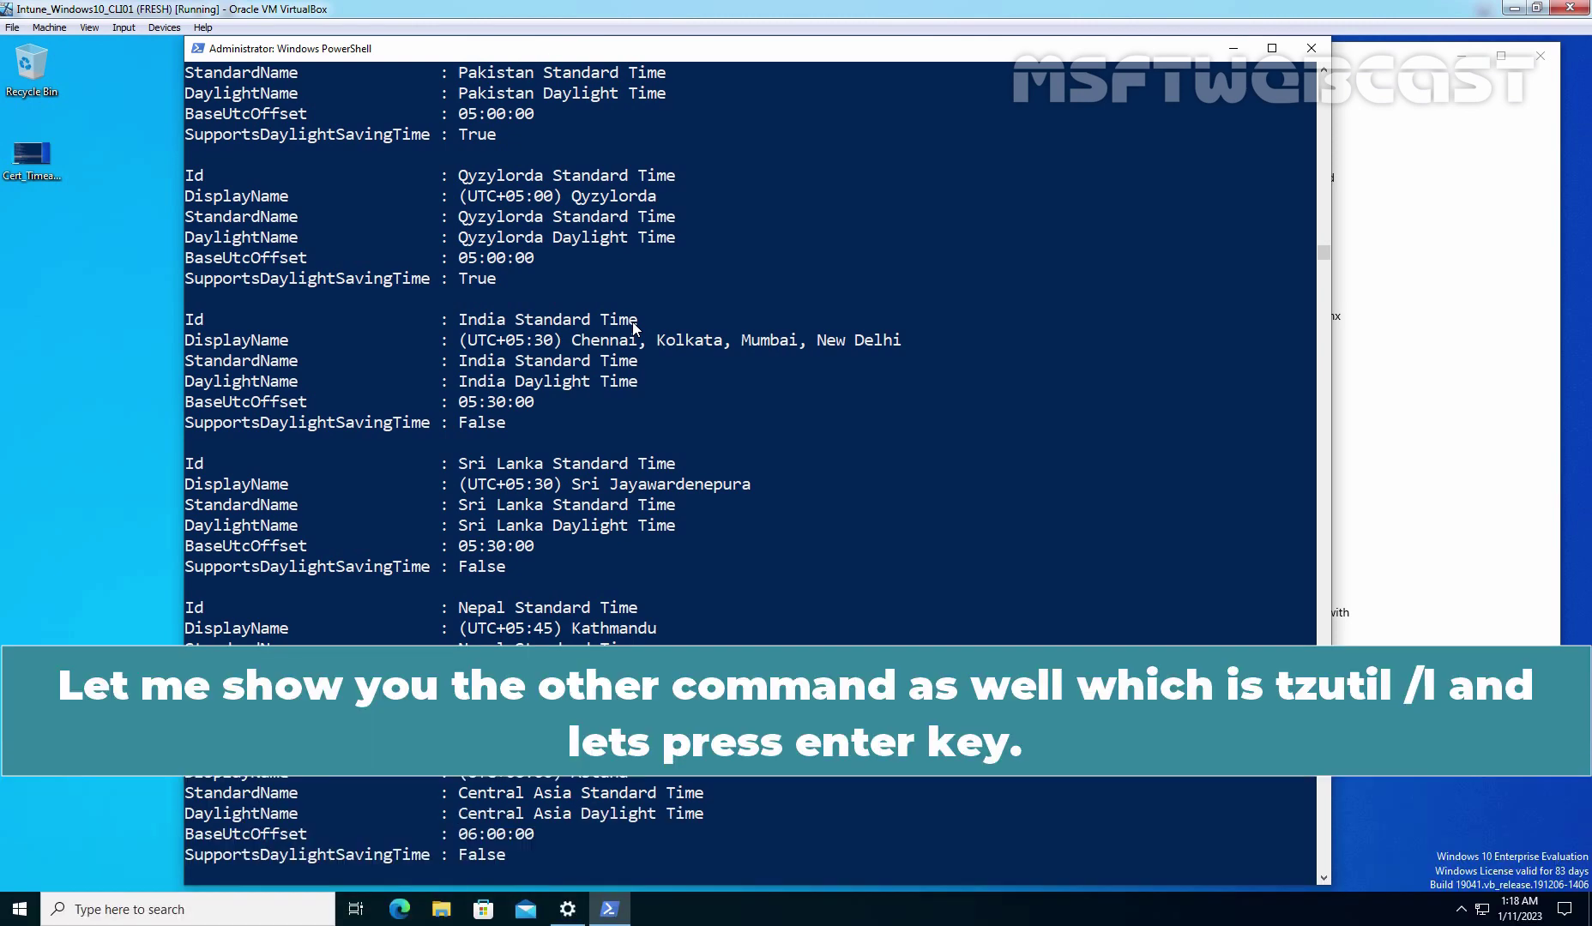
# - Run tzutil /l at a fresh prompt to list all time zone IDs again
pyautogui.press('Return')
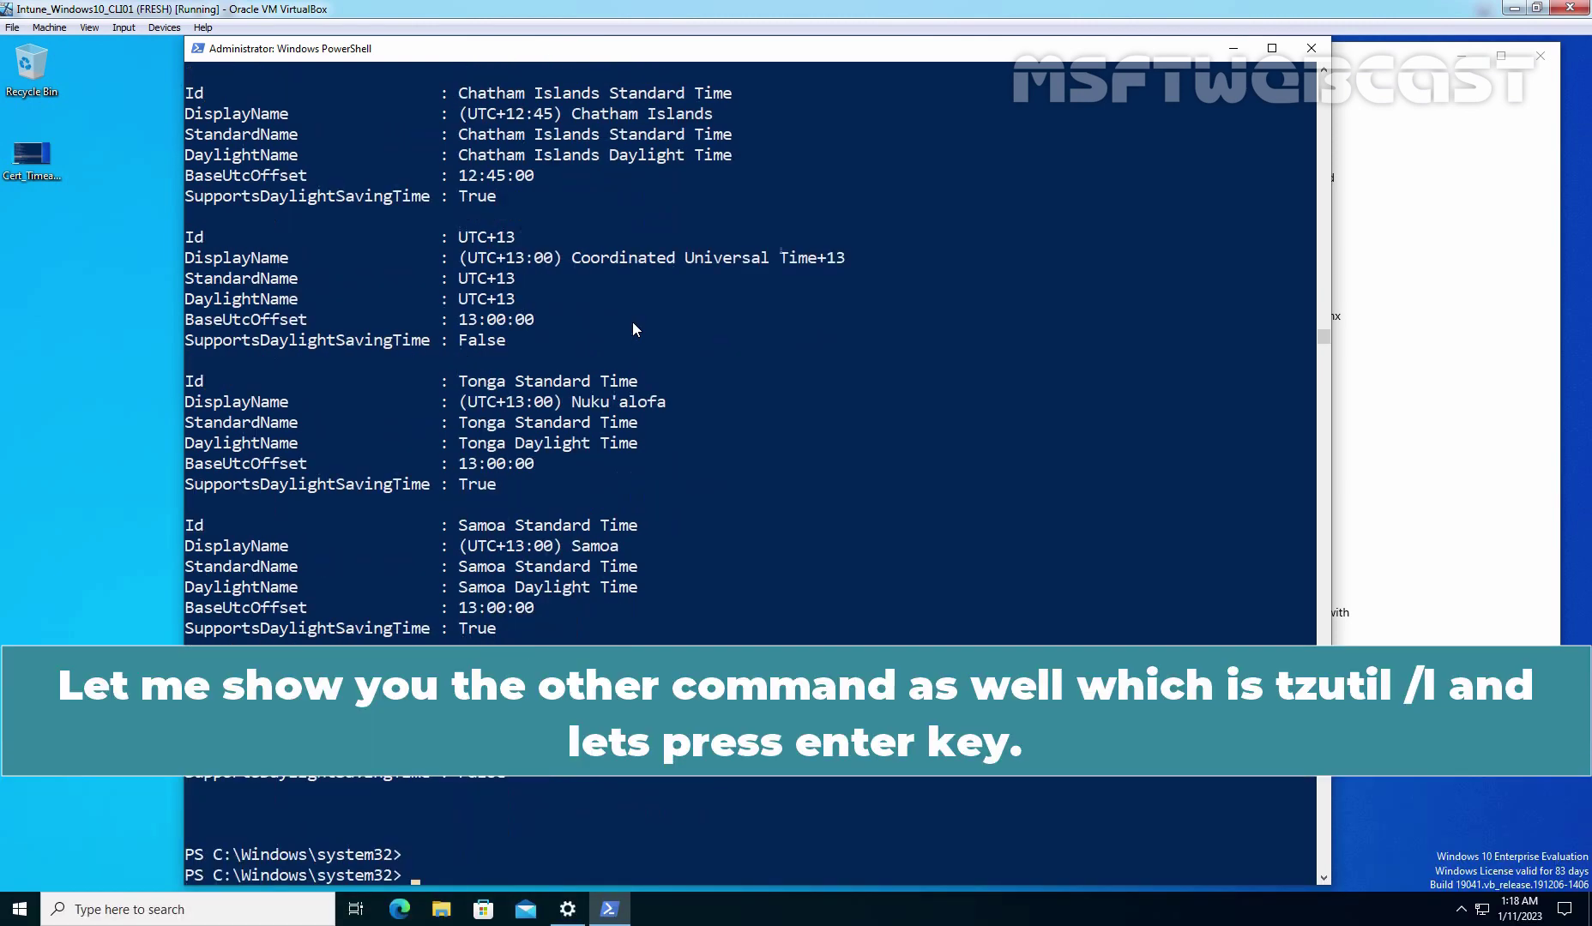
pyautogui.write('tzutil /l')
pyautogui.press('Return')
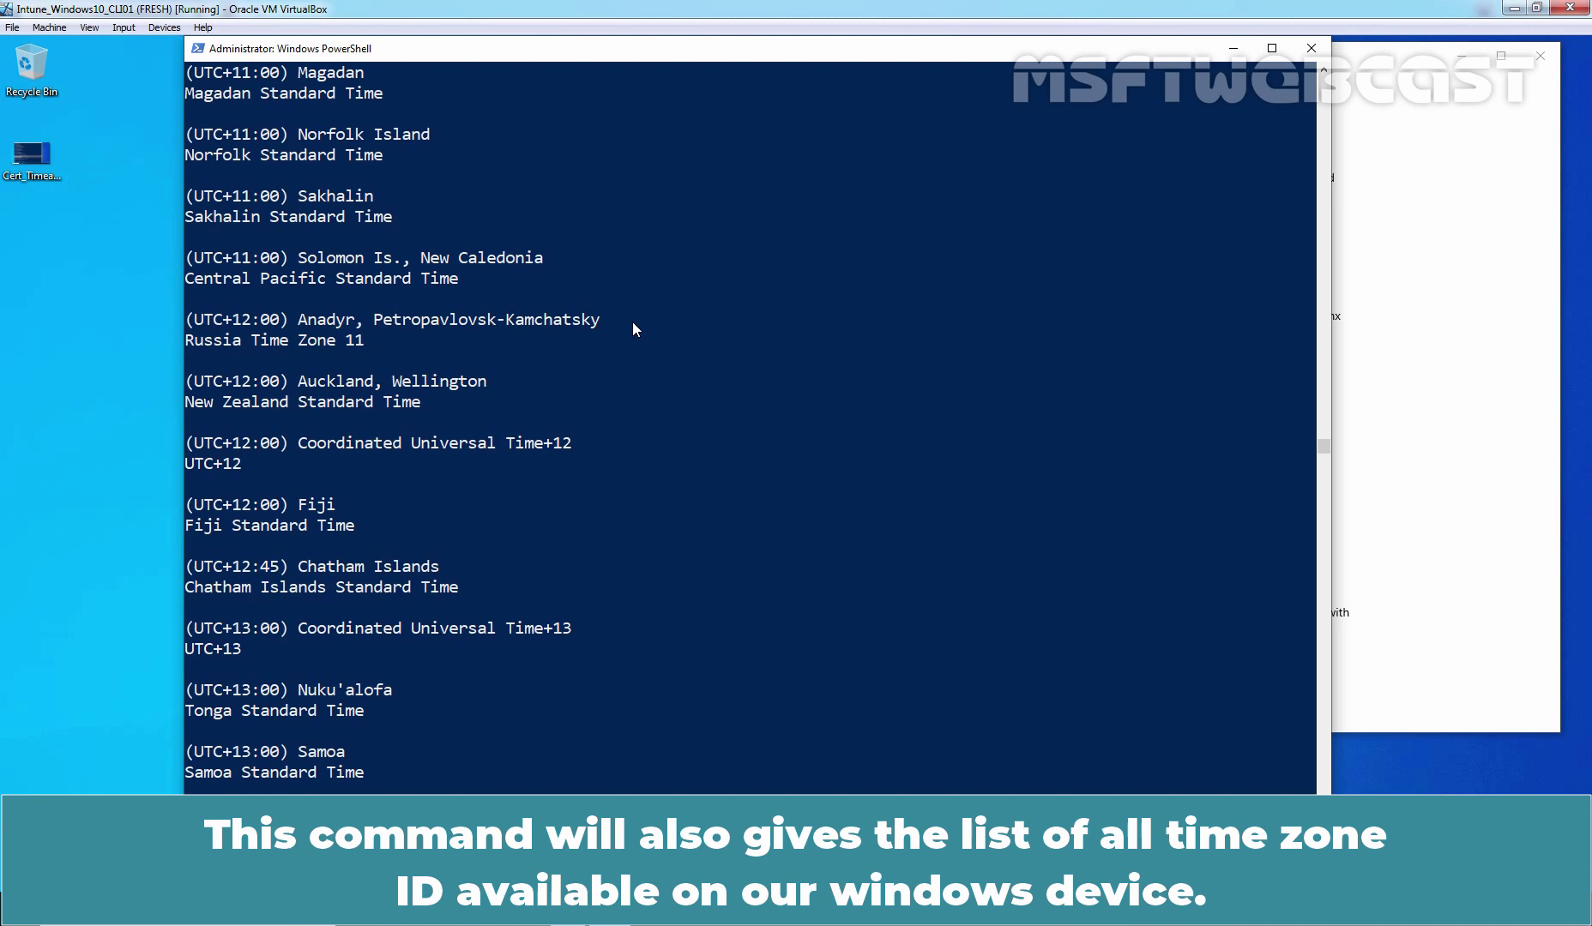
pyautogui.scroll(4, 604, 399)
pyautogui.scroll(5, 605, 398)
pyautogui.scroll(8, 604, 399)
pyautogui.scroll(8, 606, 404)
pyautogui.scroll(6, 605, 405)
pyautogui.scroll(7, 605, 405)
pyautogui.scroll(3, 605, 405)
pyautogui.scroll(-2, 606, 405)
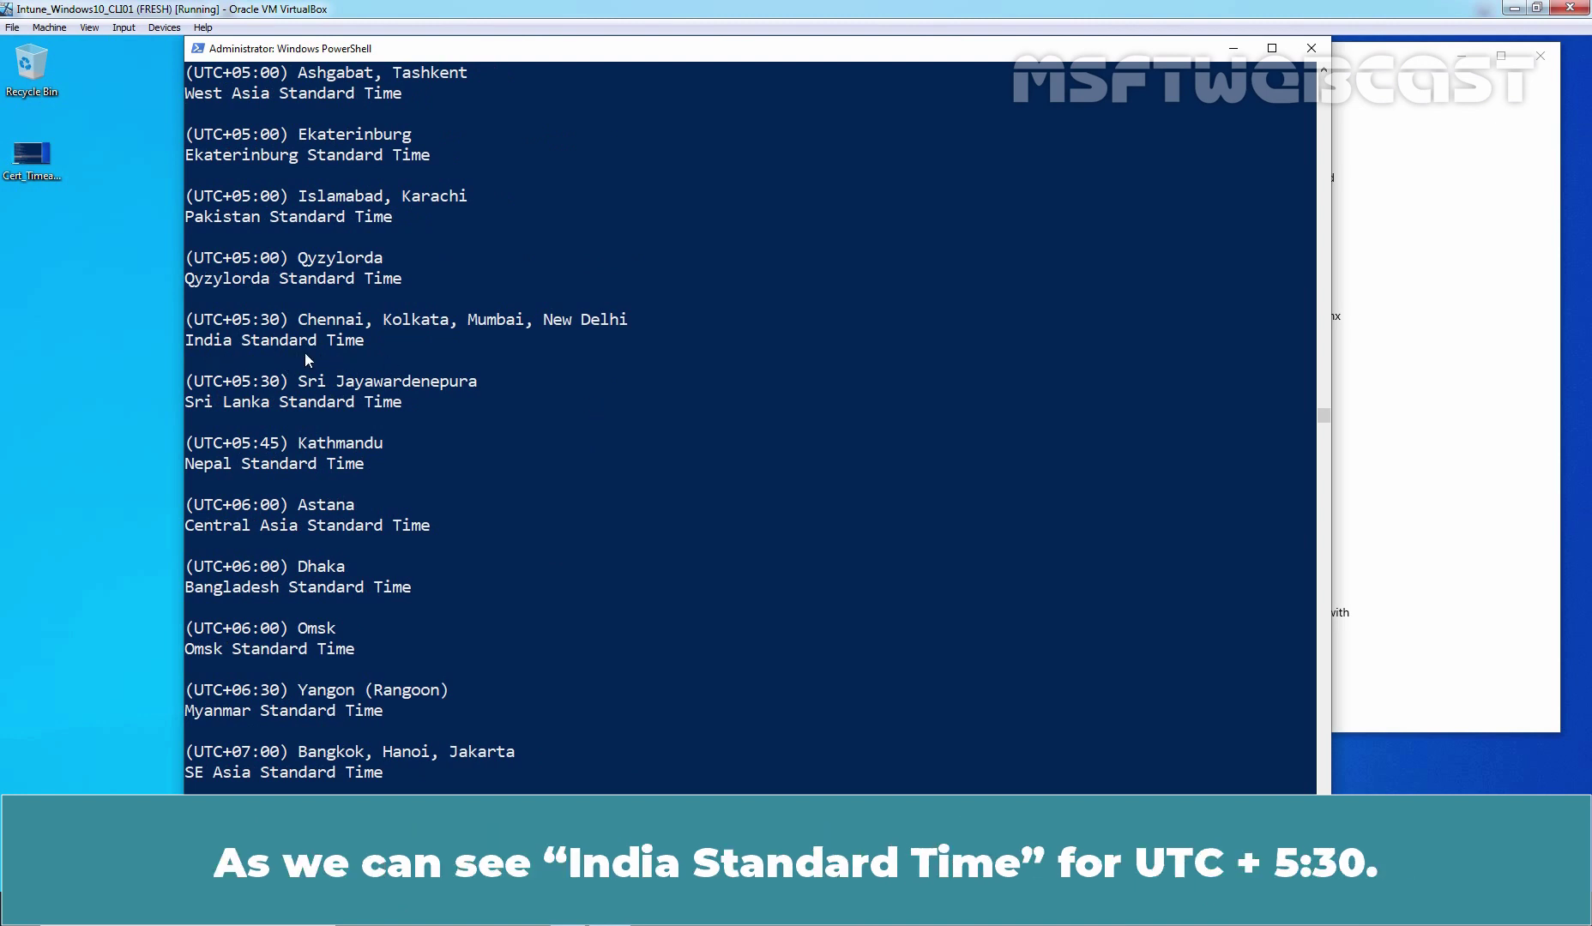
pyautogui.scroll(-20, 304, 352)
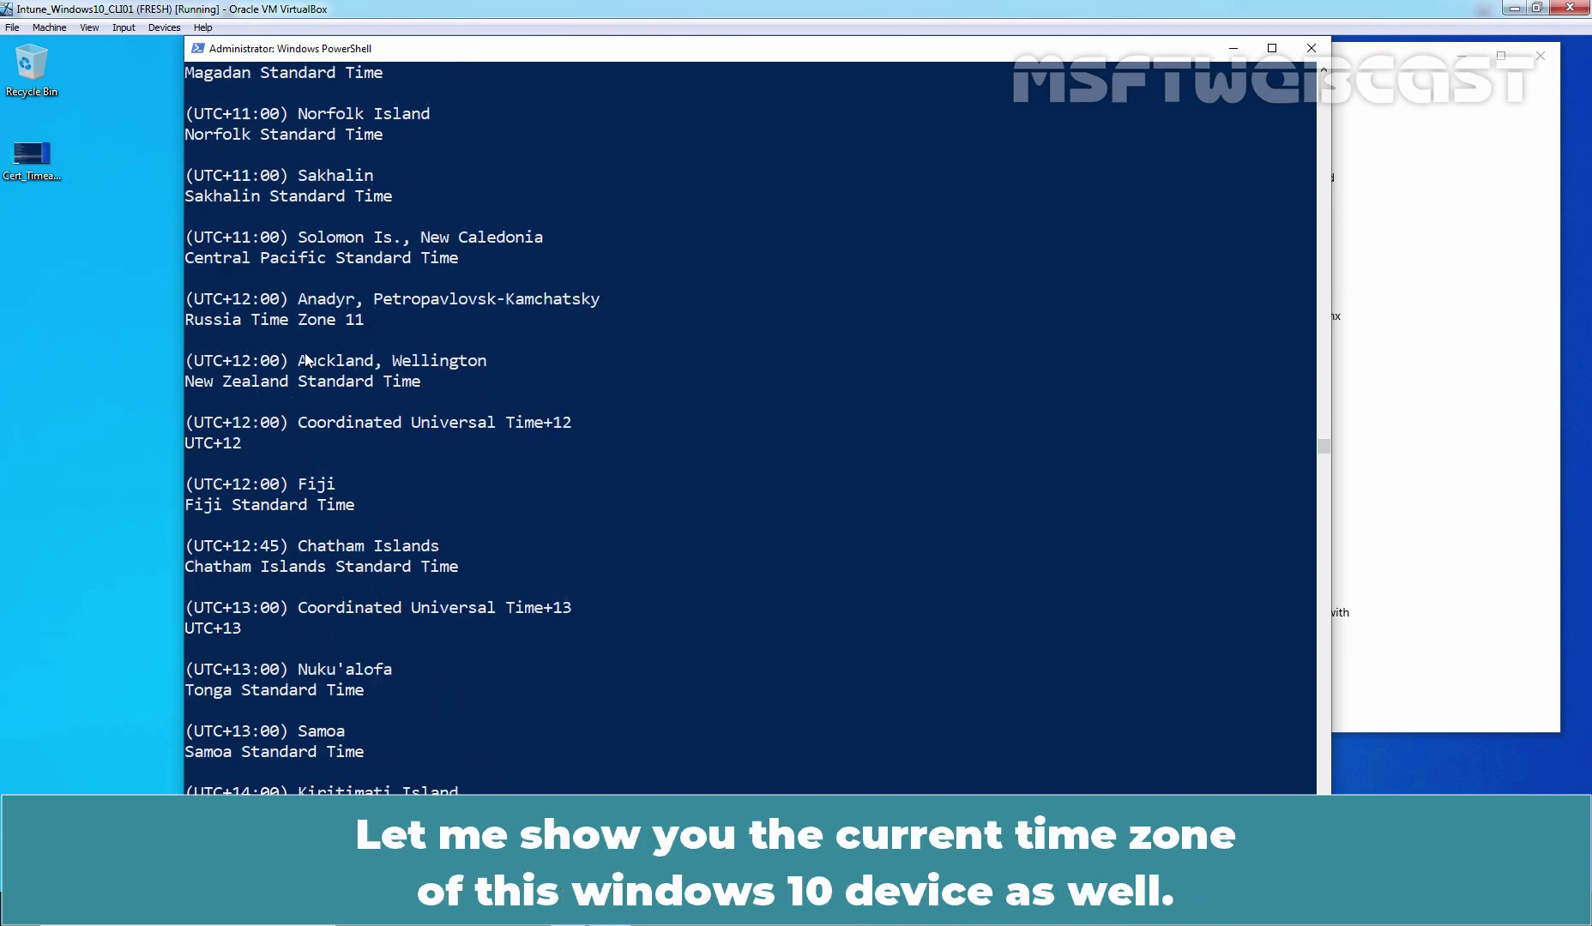
# - Run Get-TimeZone, clear the console with cls, and run it again showing Pacific Standard Time
pyautogui.press('BackSpace')
pyautogui.press('BackSpace')
pyautogui.press('BackSpace')
pyautogui.press('BackSpace')
pyautogui.press('BackSpace')
pyautogui.press('BackSpace')
pyautogui.press('BackSpace')
pyautogui.press('BackSpace')
pyautogui.press('BackSpace')
pyautogui.press('BackSpace')
pyautogui.press('BackSpace')
pyautogui.write('Get-TimeZone')
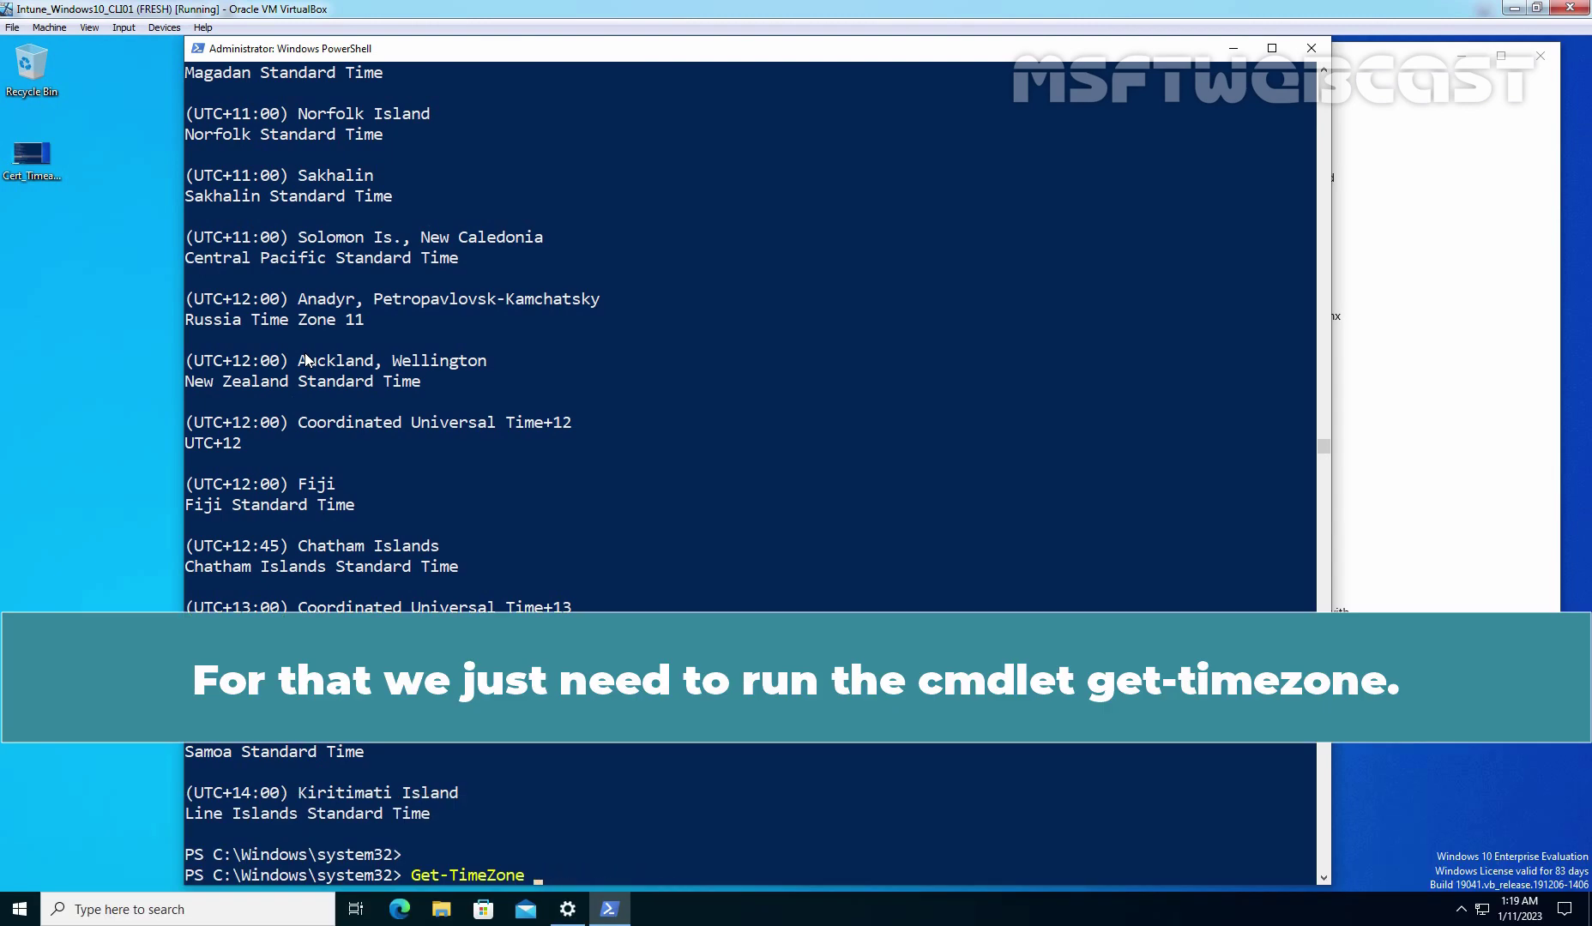
pyautogui.press('Return')
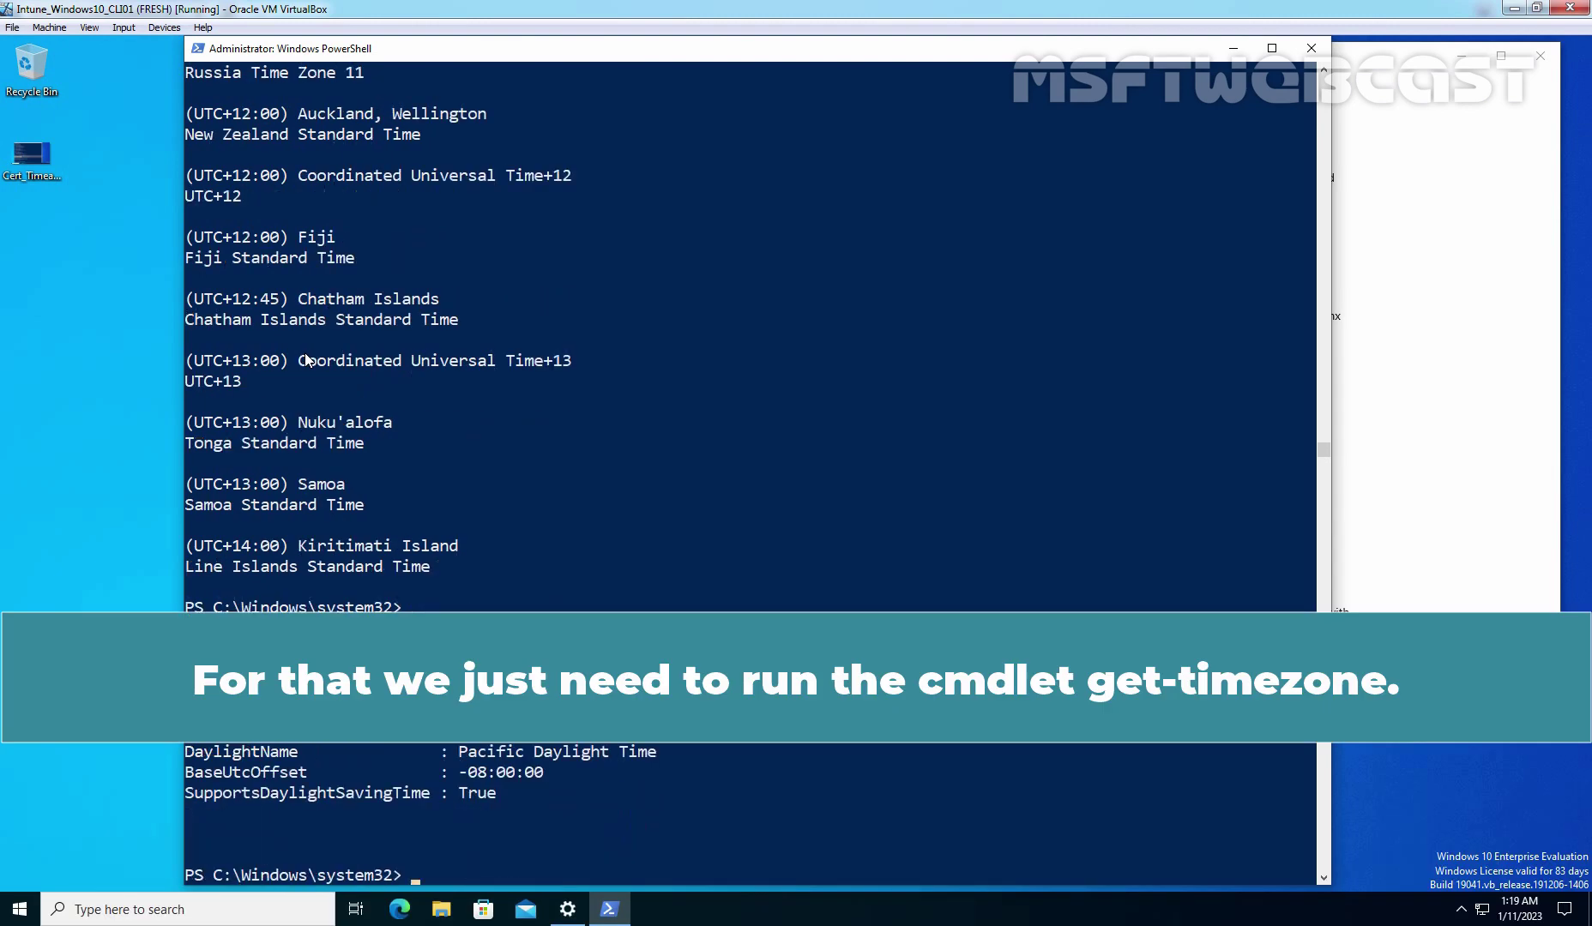
pyautogui.write('cls')
pyautogui.press('Return')
pyautogui.press('Up')
pyautogui.press('Up')
pyautogui.press('Return')
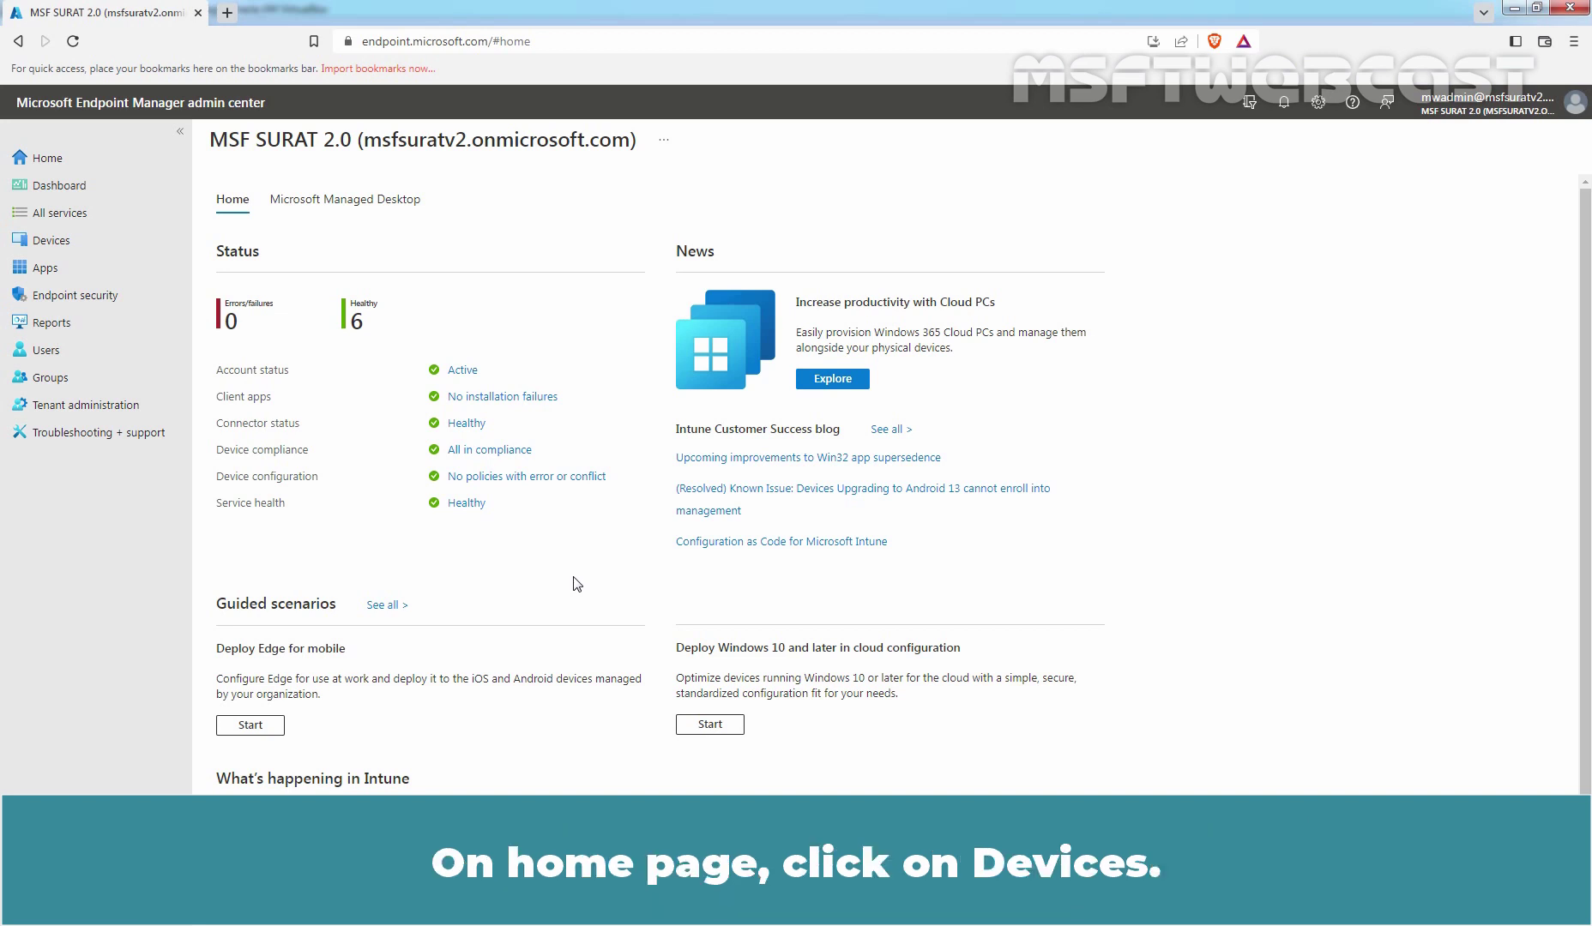
# - Start creating a new profile from Devices > Configuration profiles
pyautogui.click(78, 249)
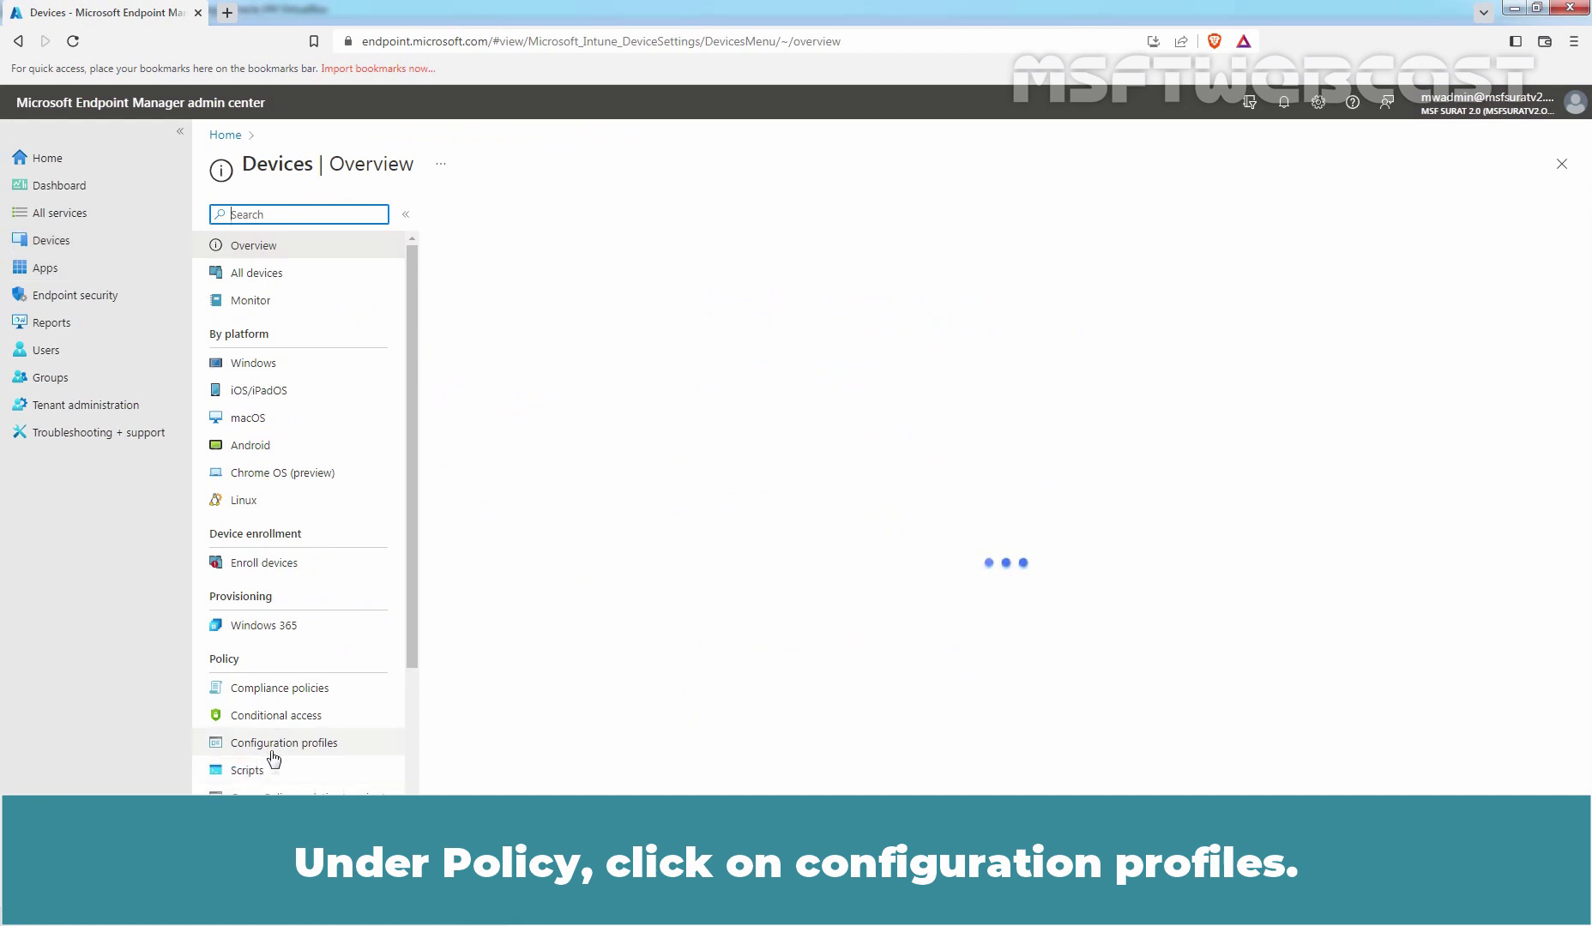
pyautogui.click(326, 749)
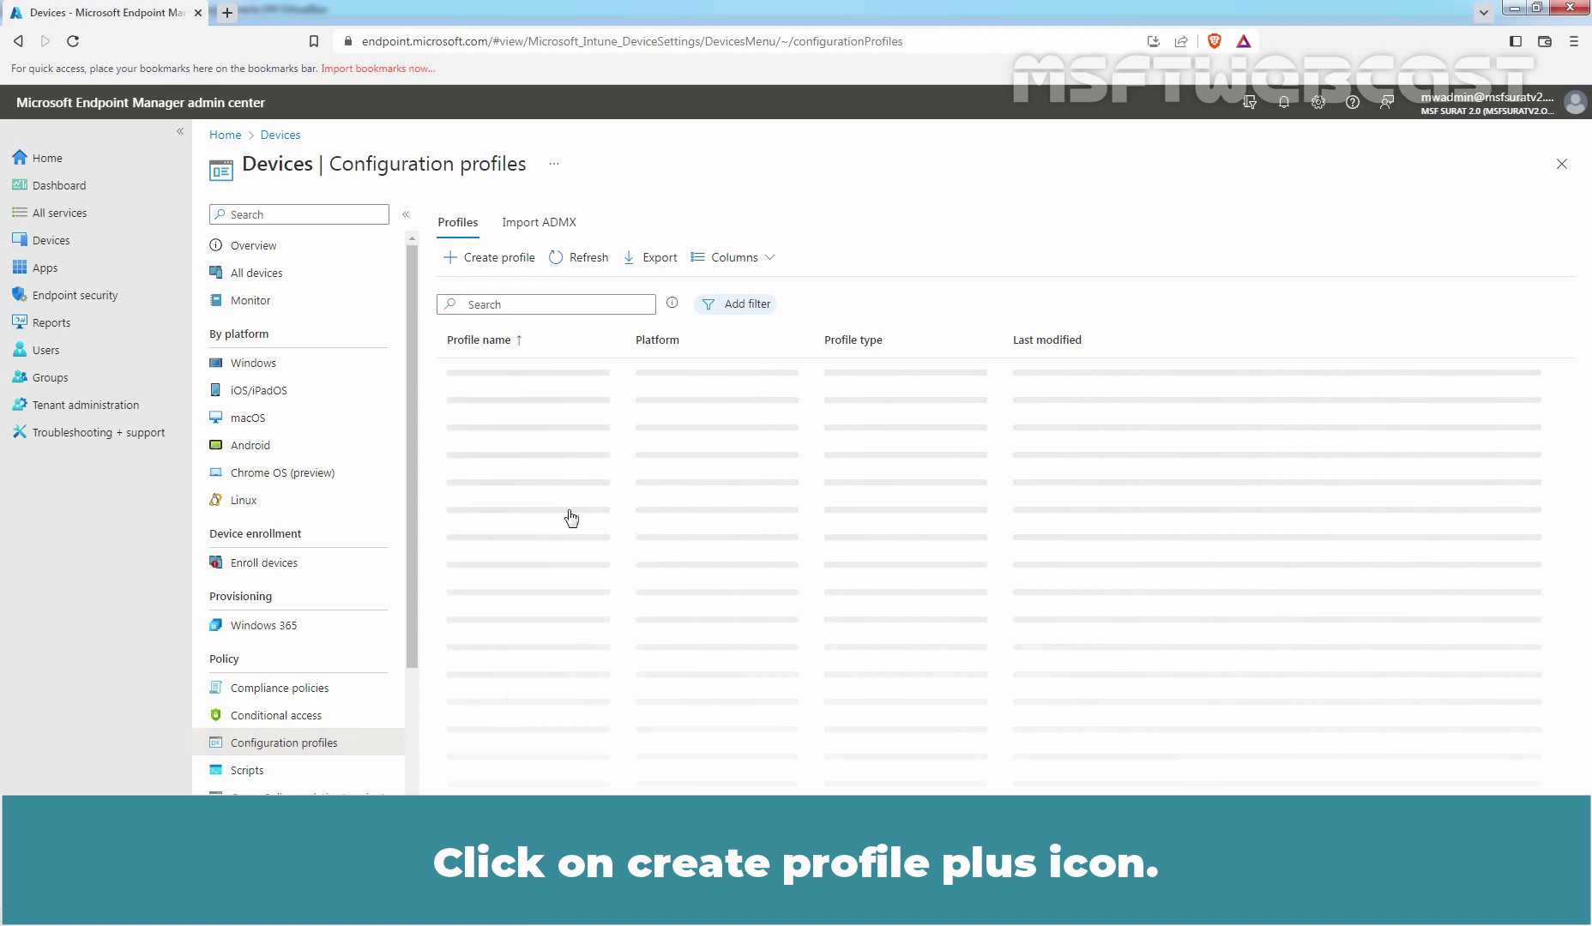
pyautogui.click(476, 259)
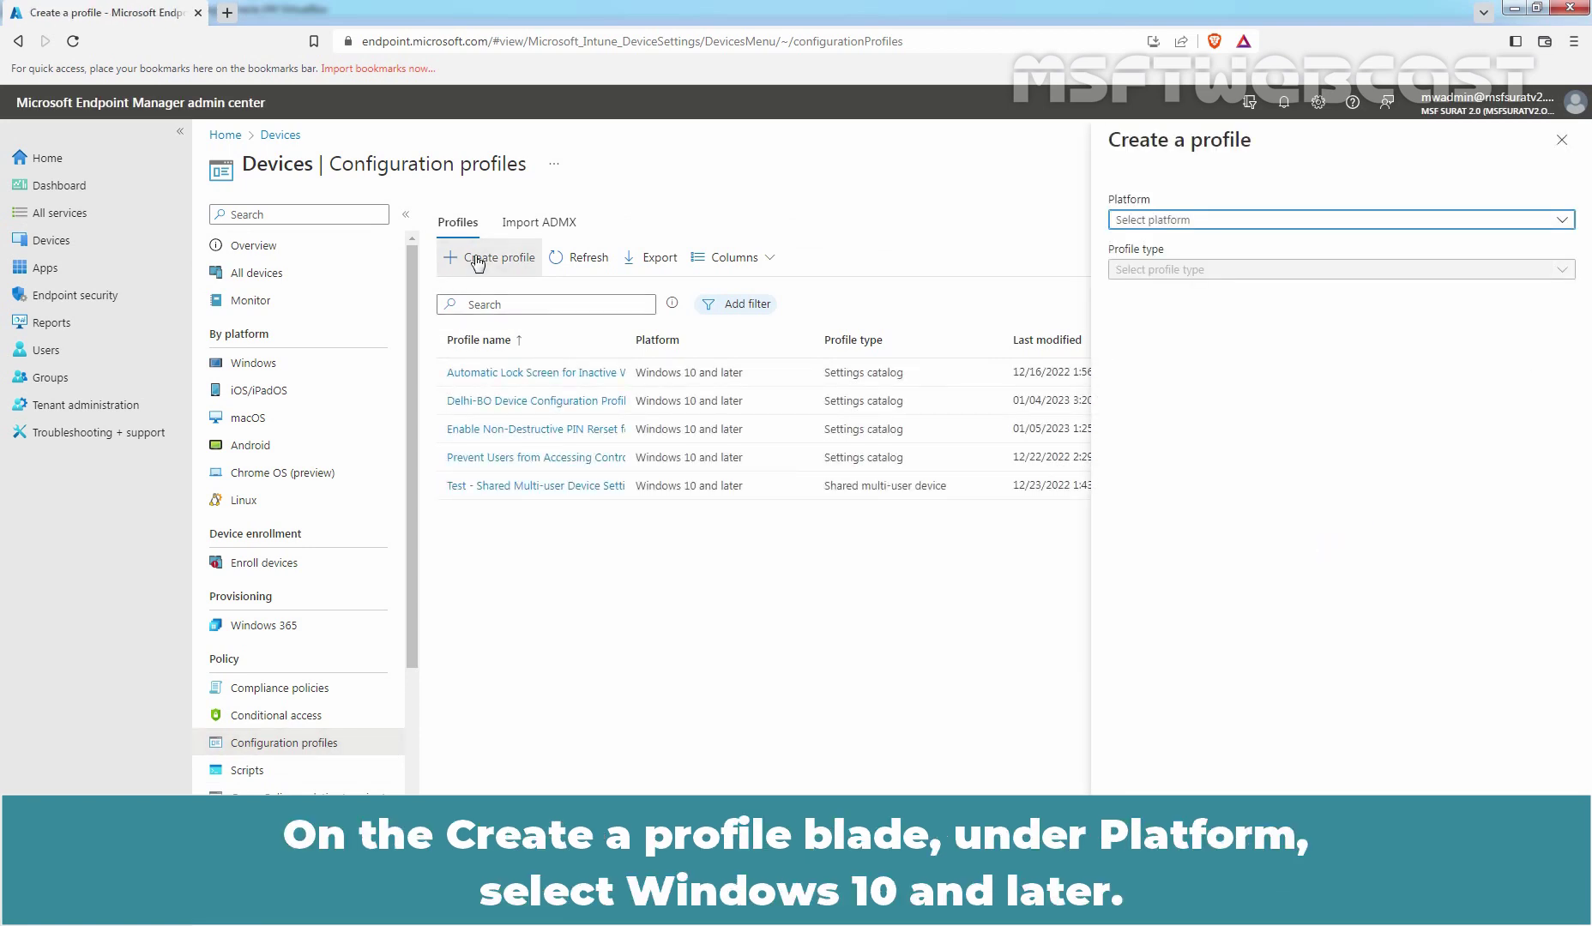
# - Set the profile platform to Windows 10 and later
pyautogui.click(1133, 224)
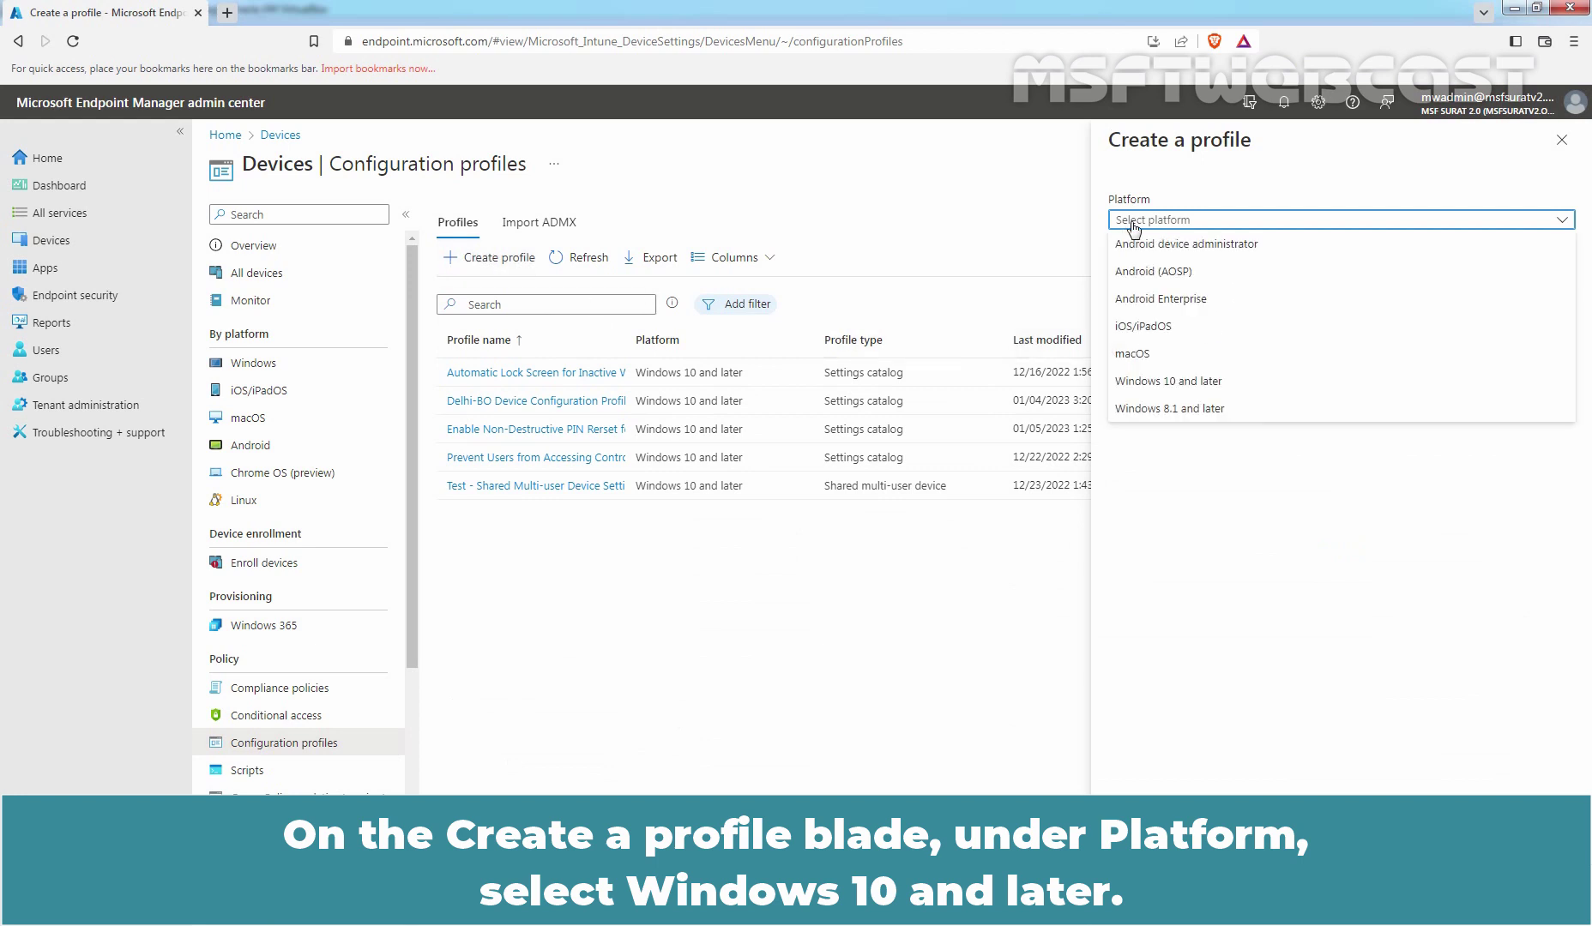
pyautogui.click(1201, 382)
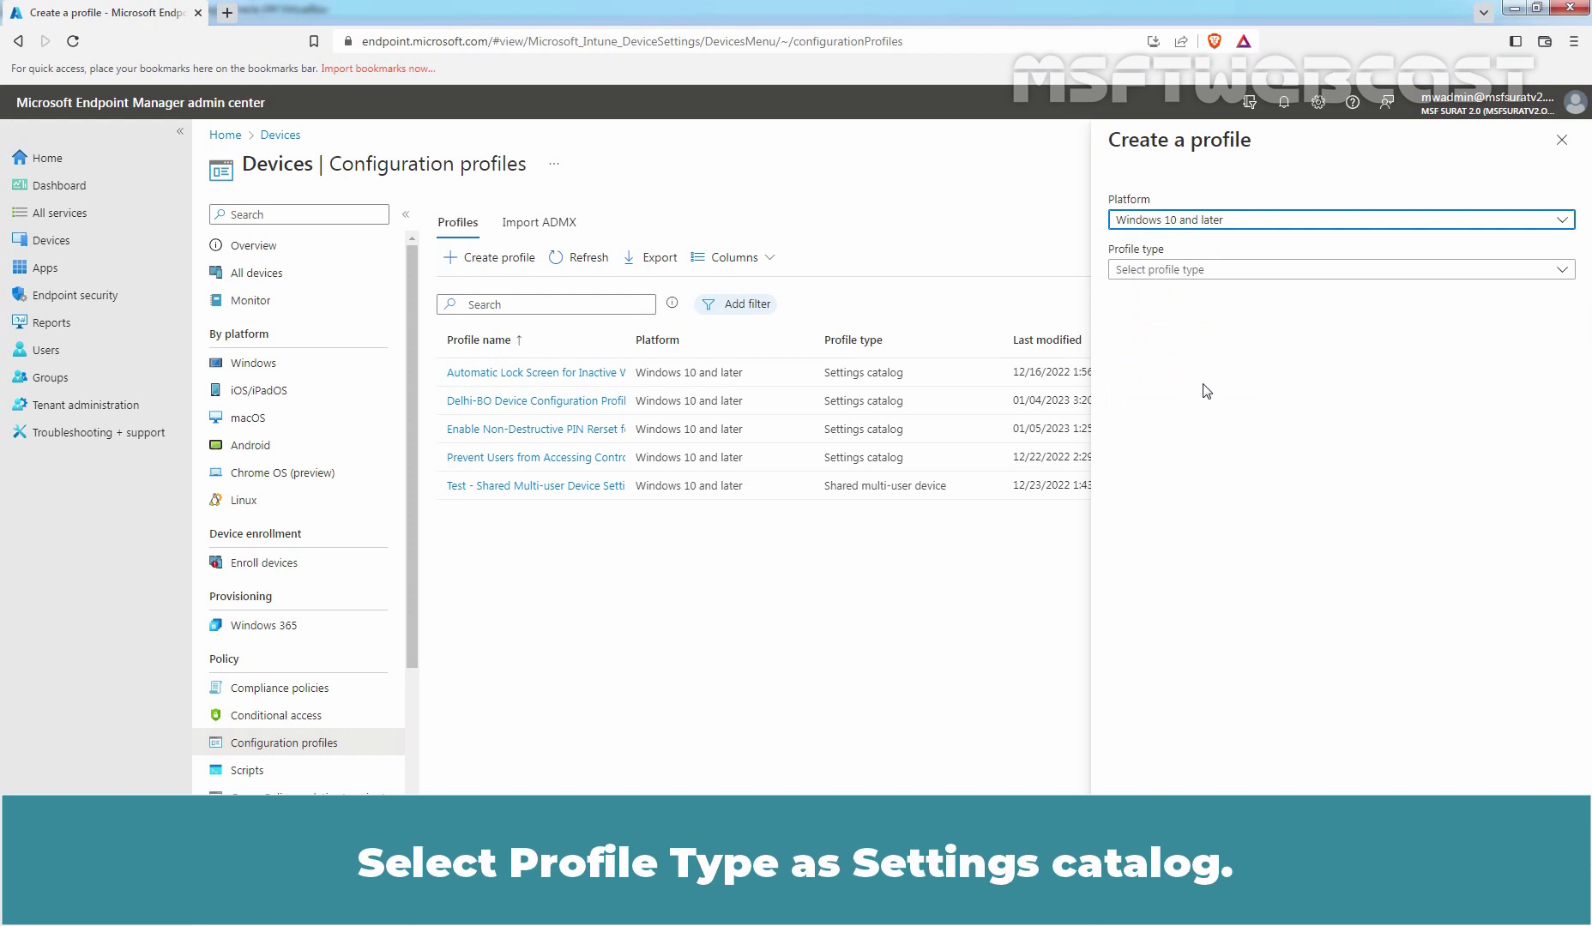
pyautogui.click(1144, 270)
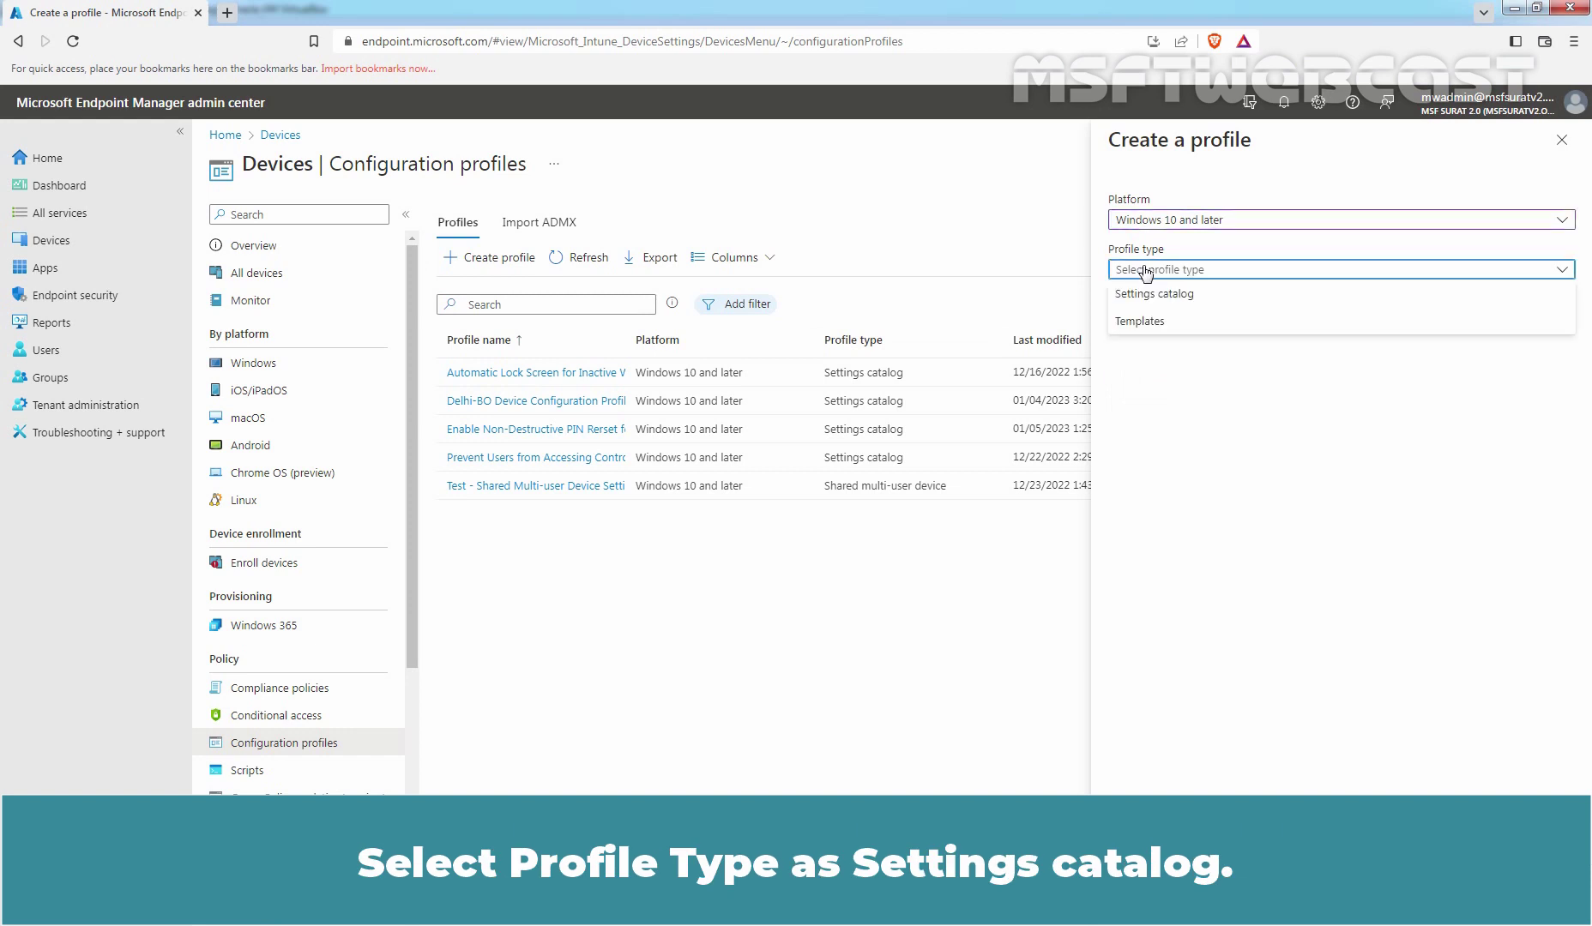
# - Choose Settings catalog as profile type and proceed past Basics to Configuration settings
pyautogui.click(1152, 294)
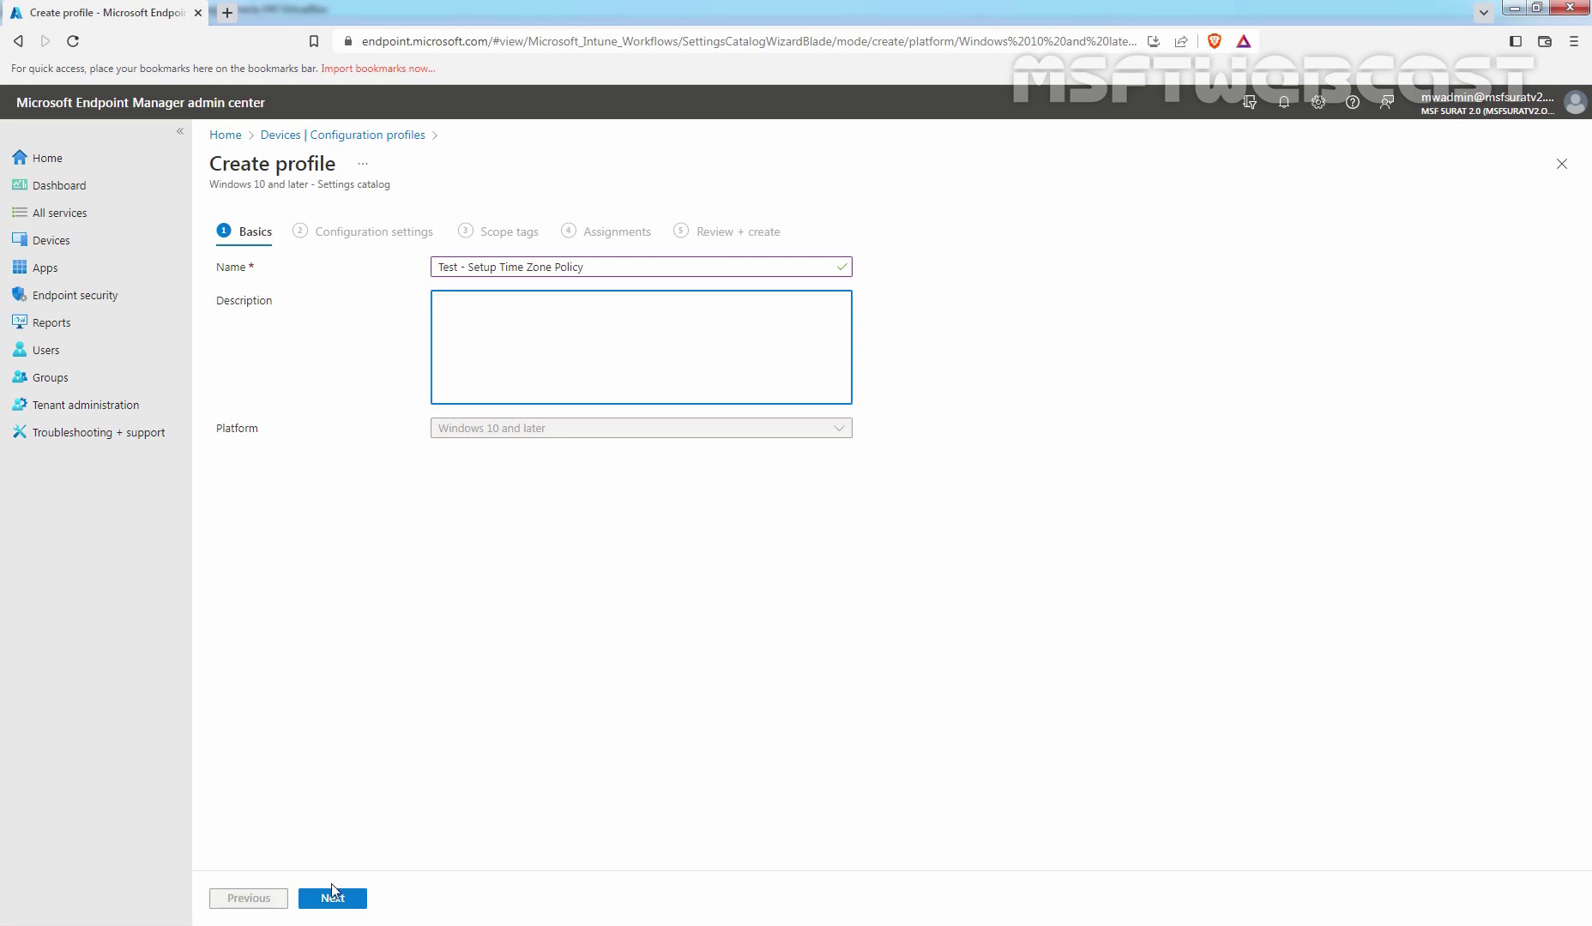
pyautogui.click(329, 907)
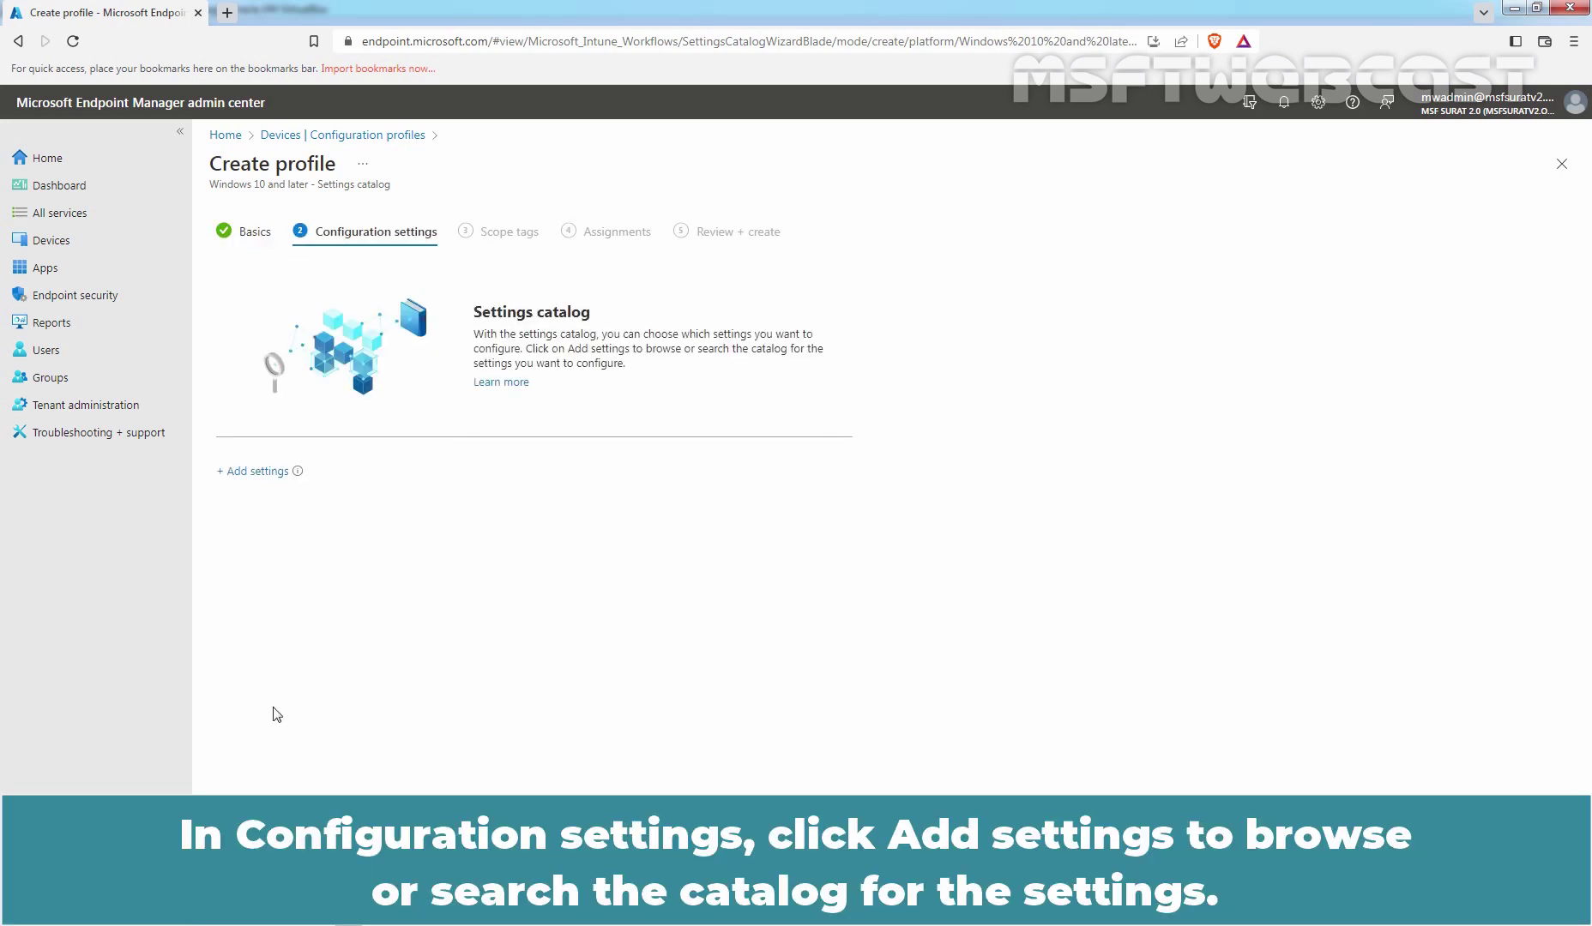
# - Add Configure Time Zone from the Time Language Settings category via the settings picker
pyautogui.click(275, 482)
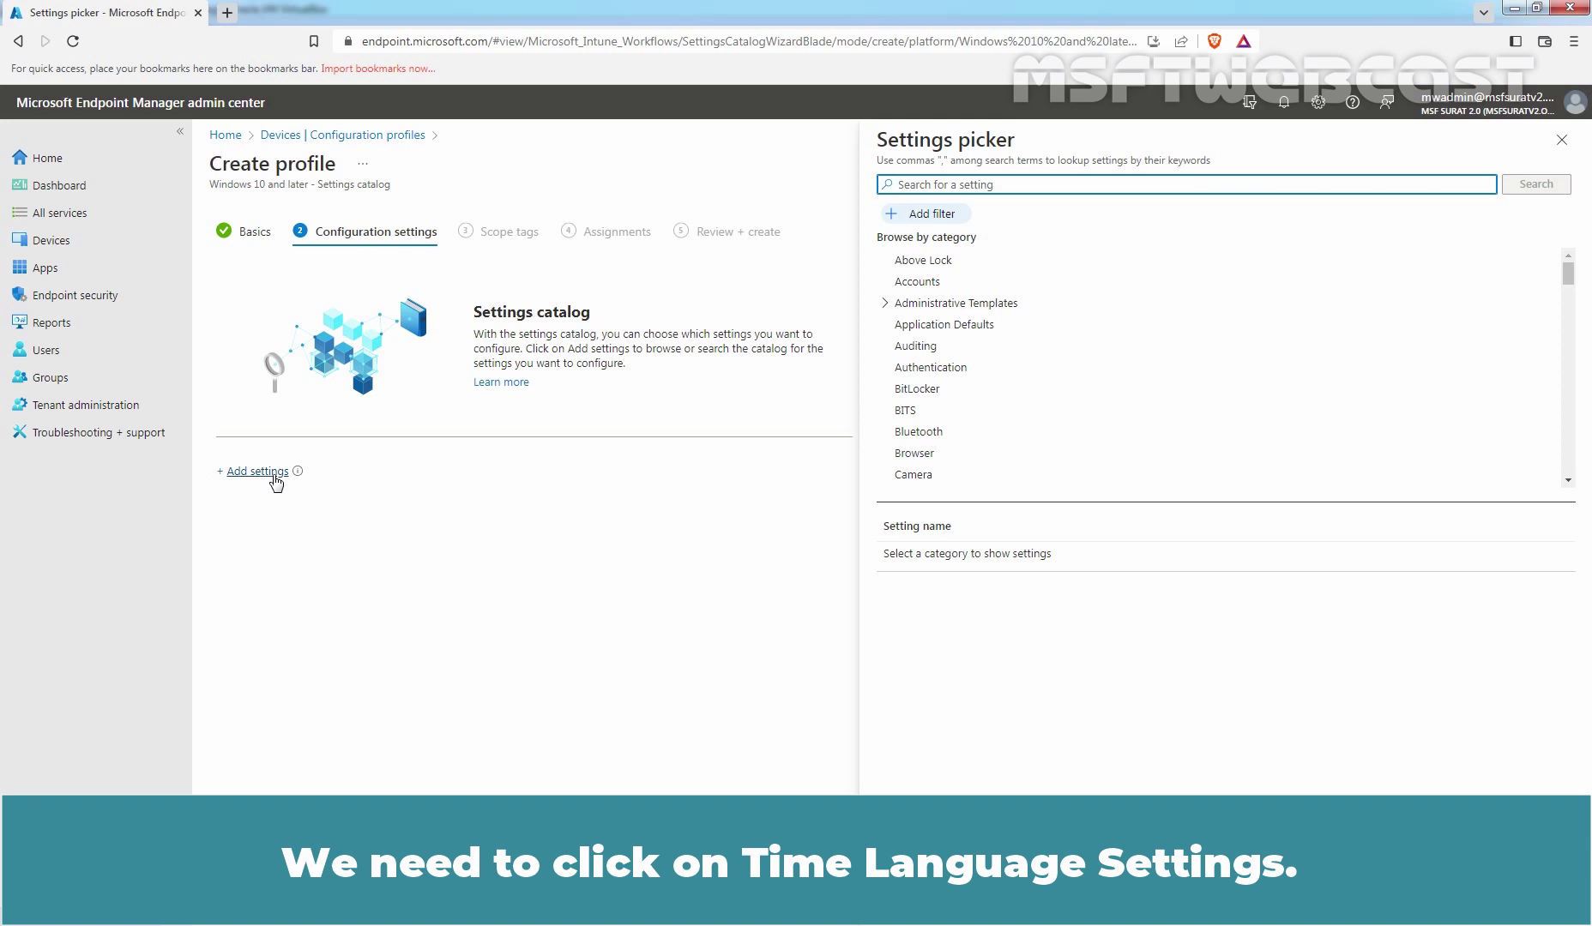
pyautogui.scroll(-2, 1083, 435)
pyautogui.scroll(-4, 1083, 435)
pyautogui.scroll(-4, 1084, 438)
pyautogui.scroll(-2, 1084, 437)
pyautogui.scroll(-2, 1084, 438)
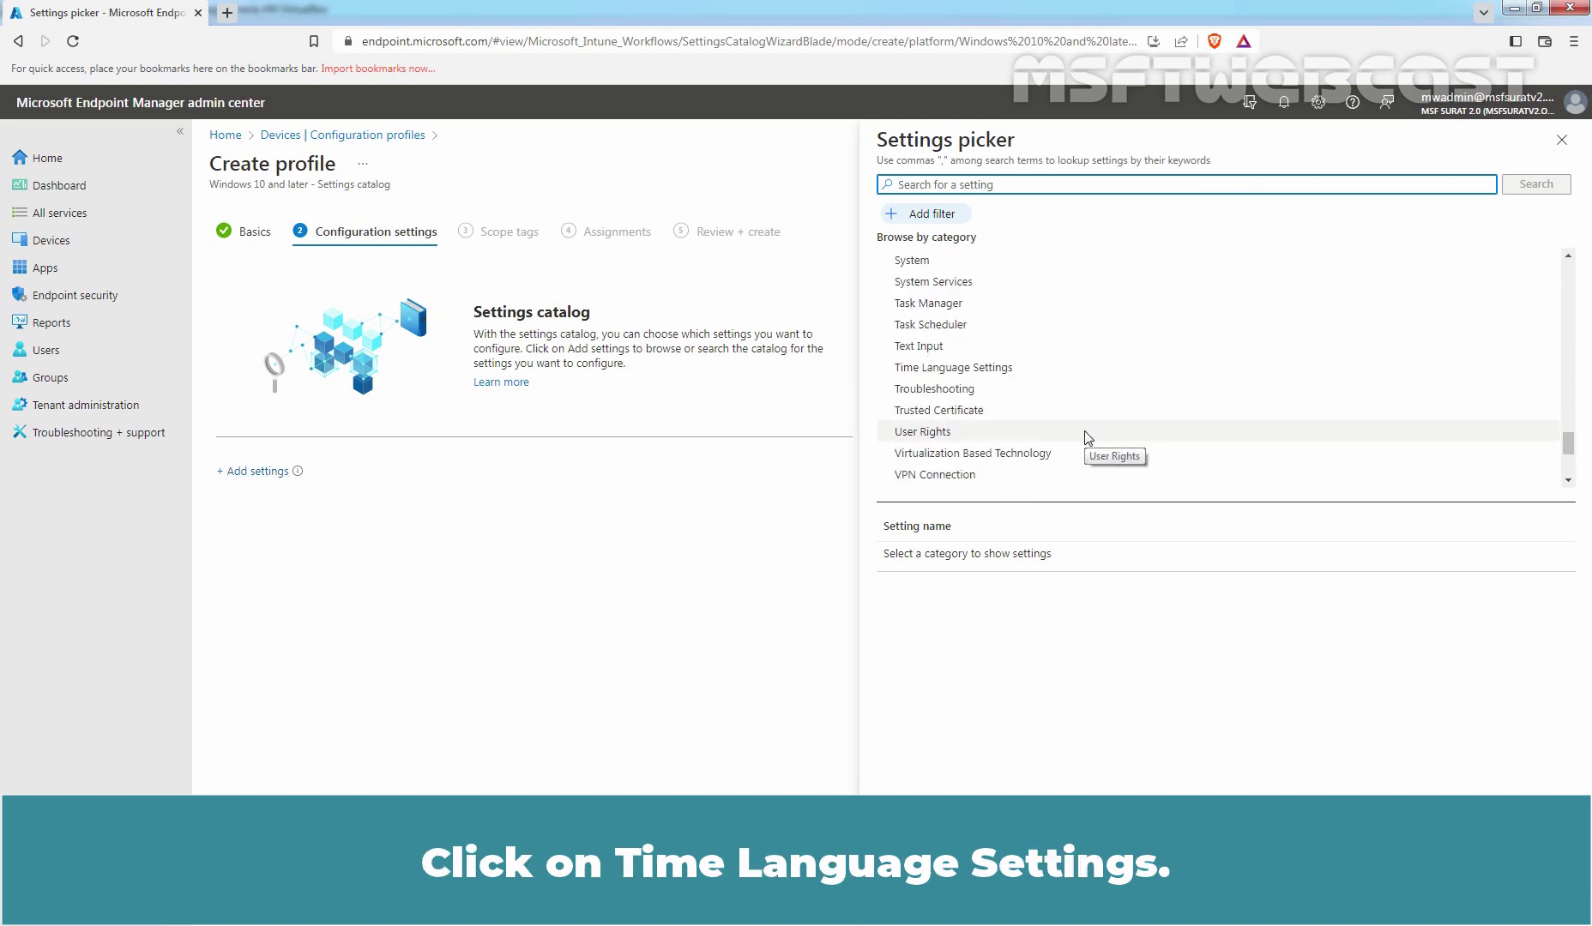
pyautogui.click(968, 372)
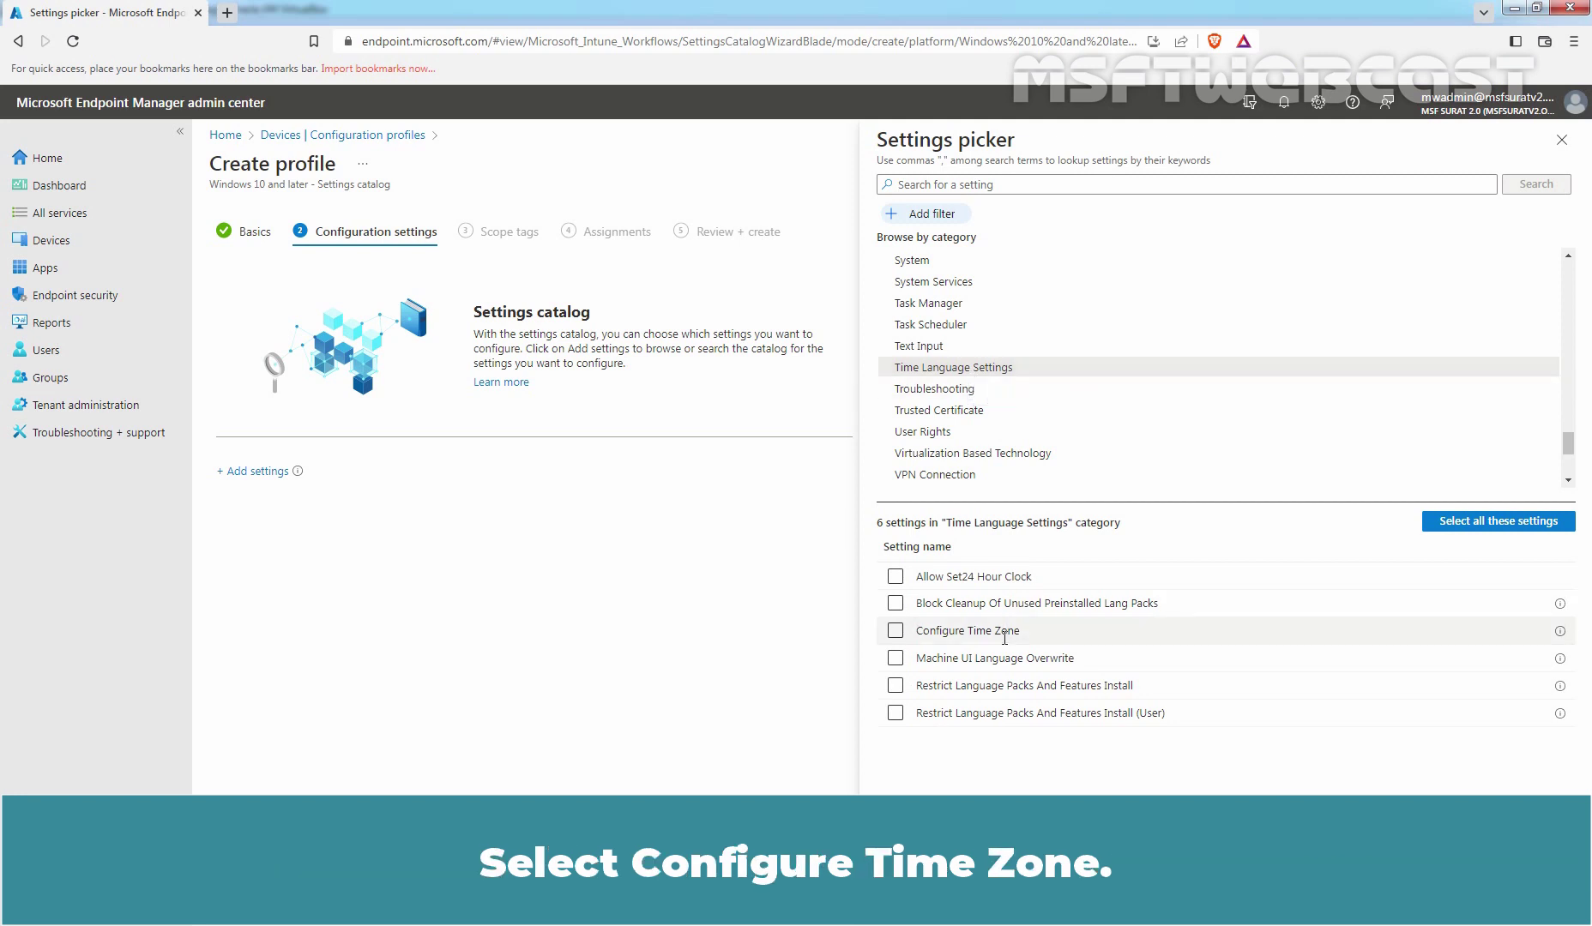
pyautogui.click(895, 632)
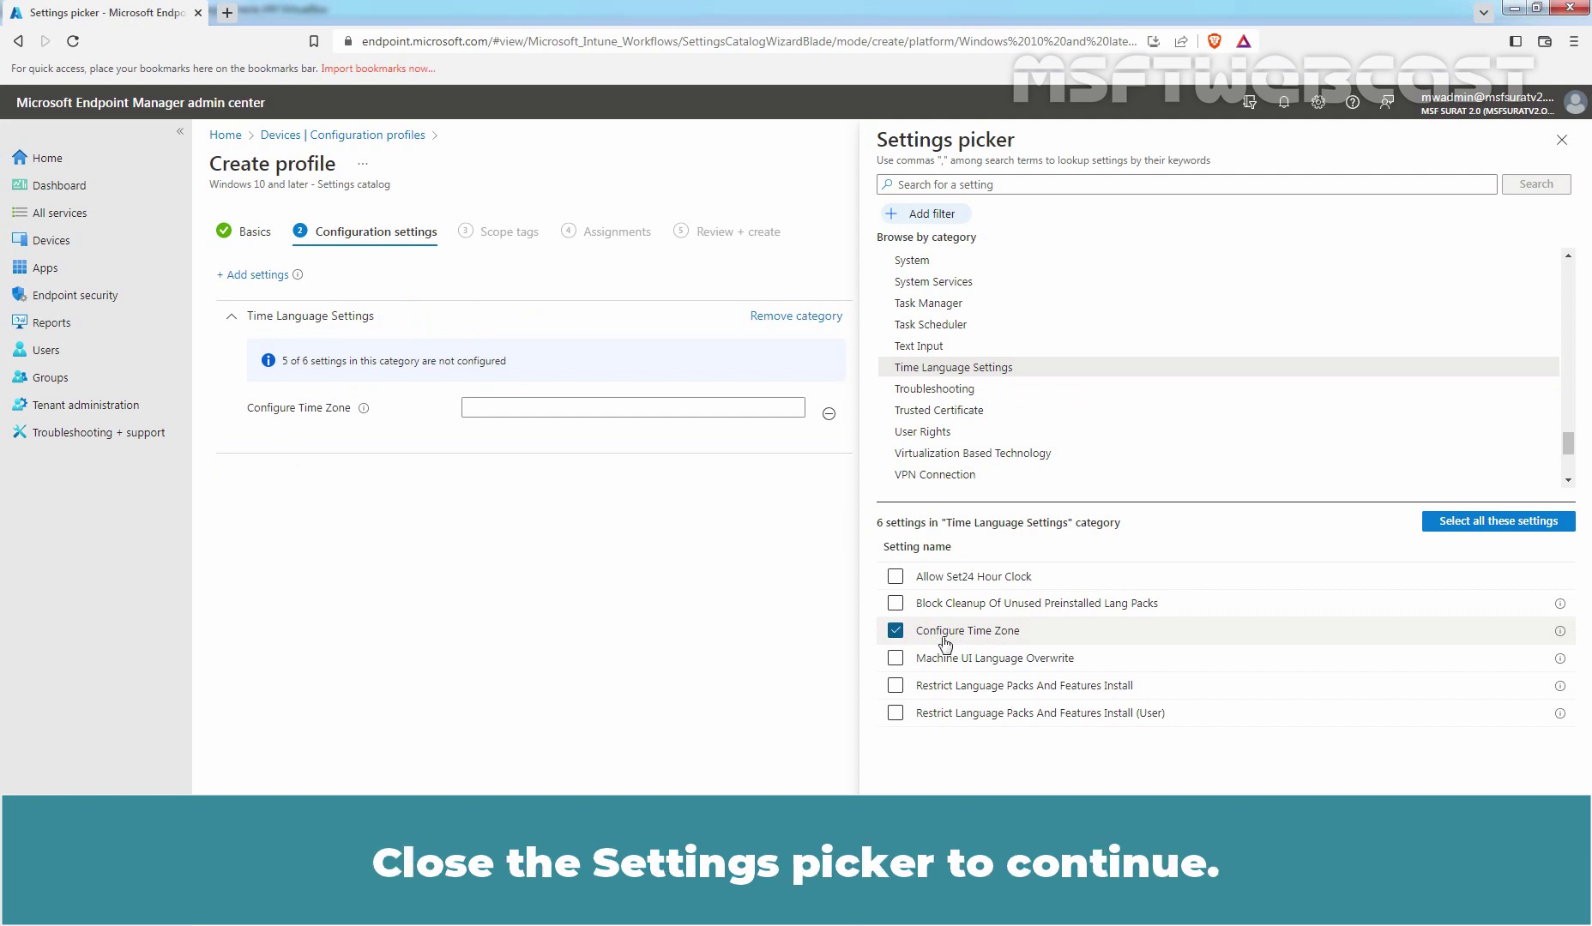
pyautogui.click(1560, 140)
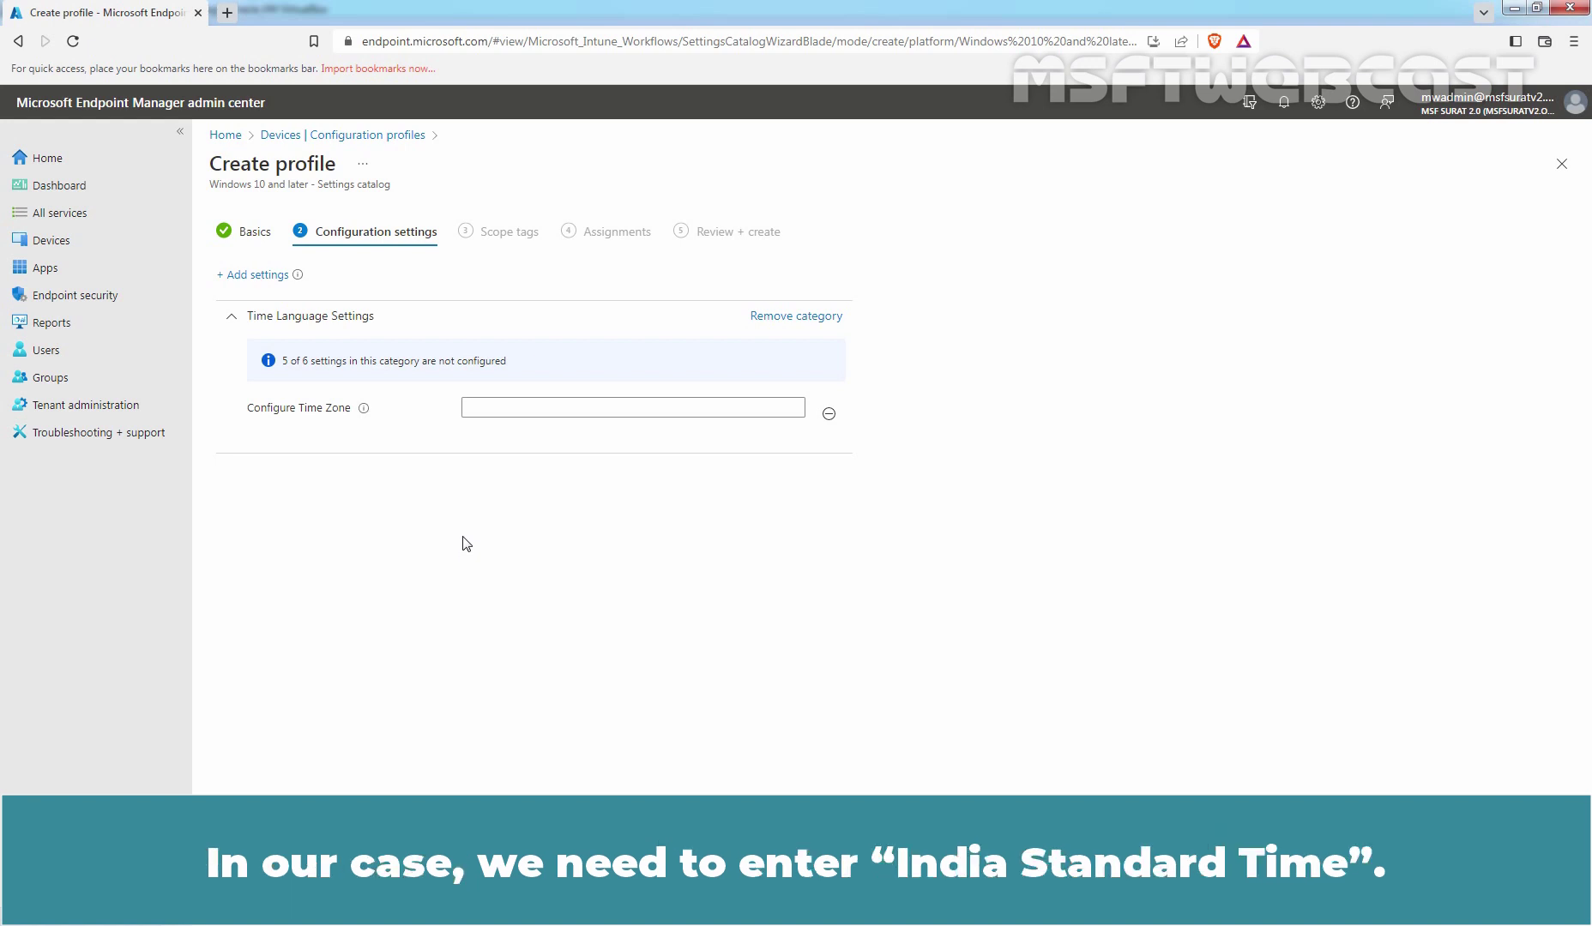
# - Paste India Standard Time into Configure Time Zone and continue through Scope tags to Assignments
pyautogui.click(511, 408)
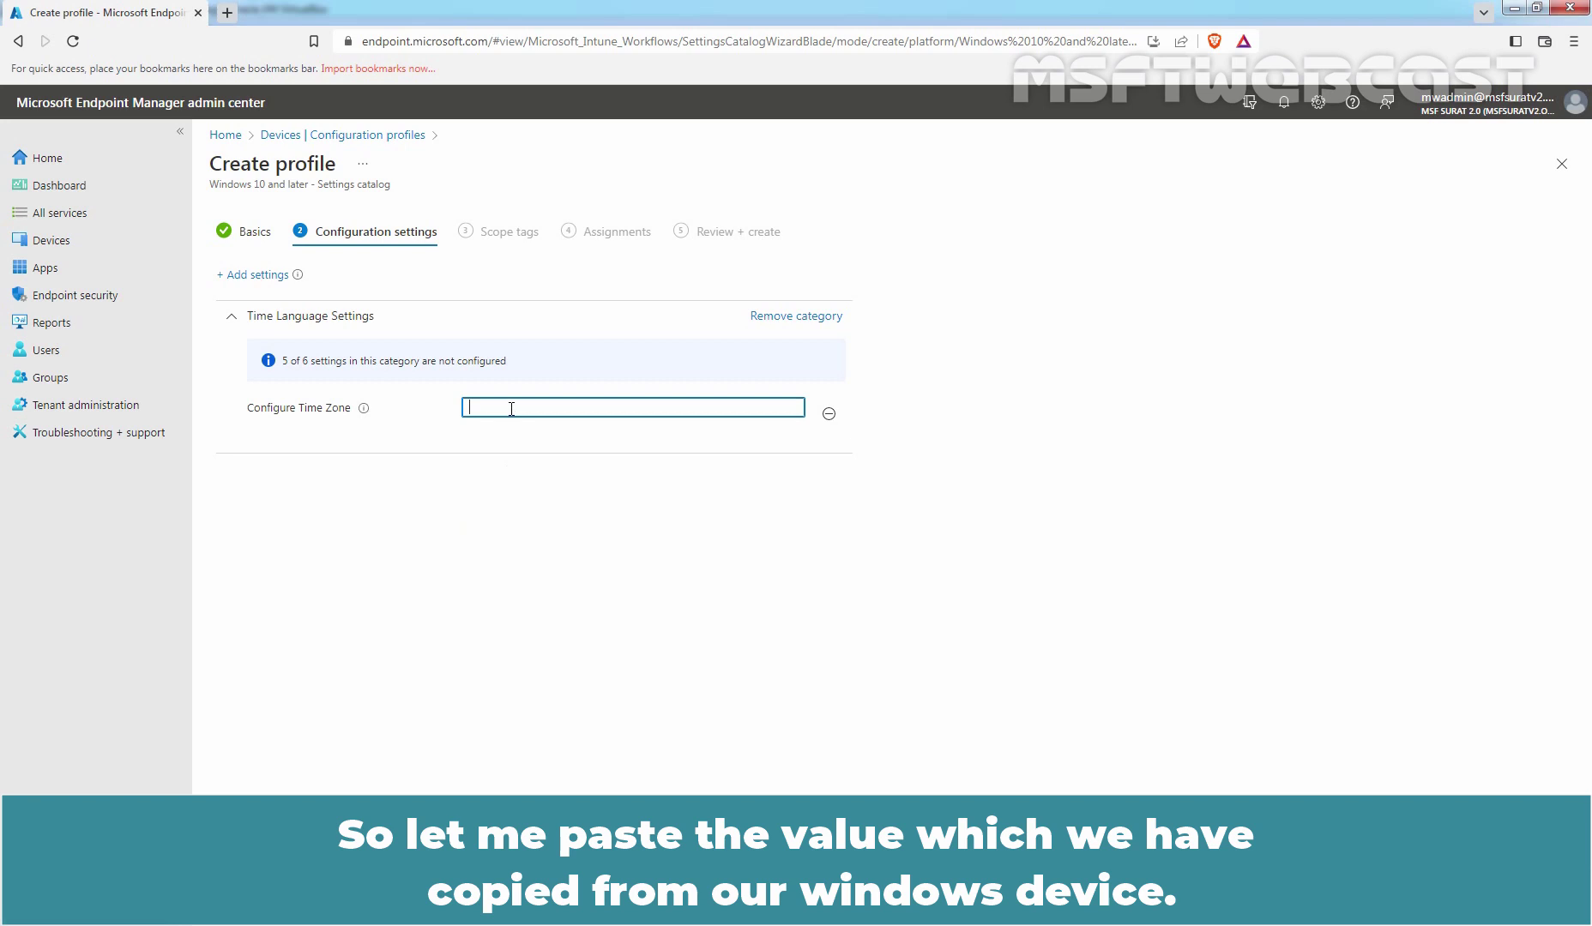
pyautogui.write('India Standard Time')
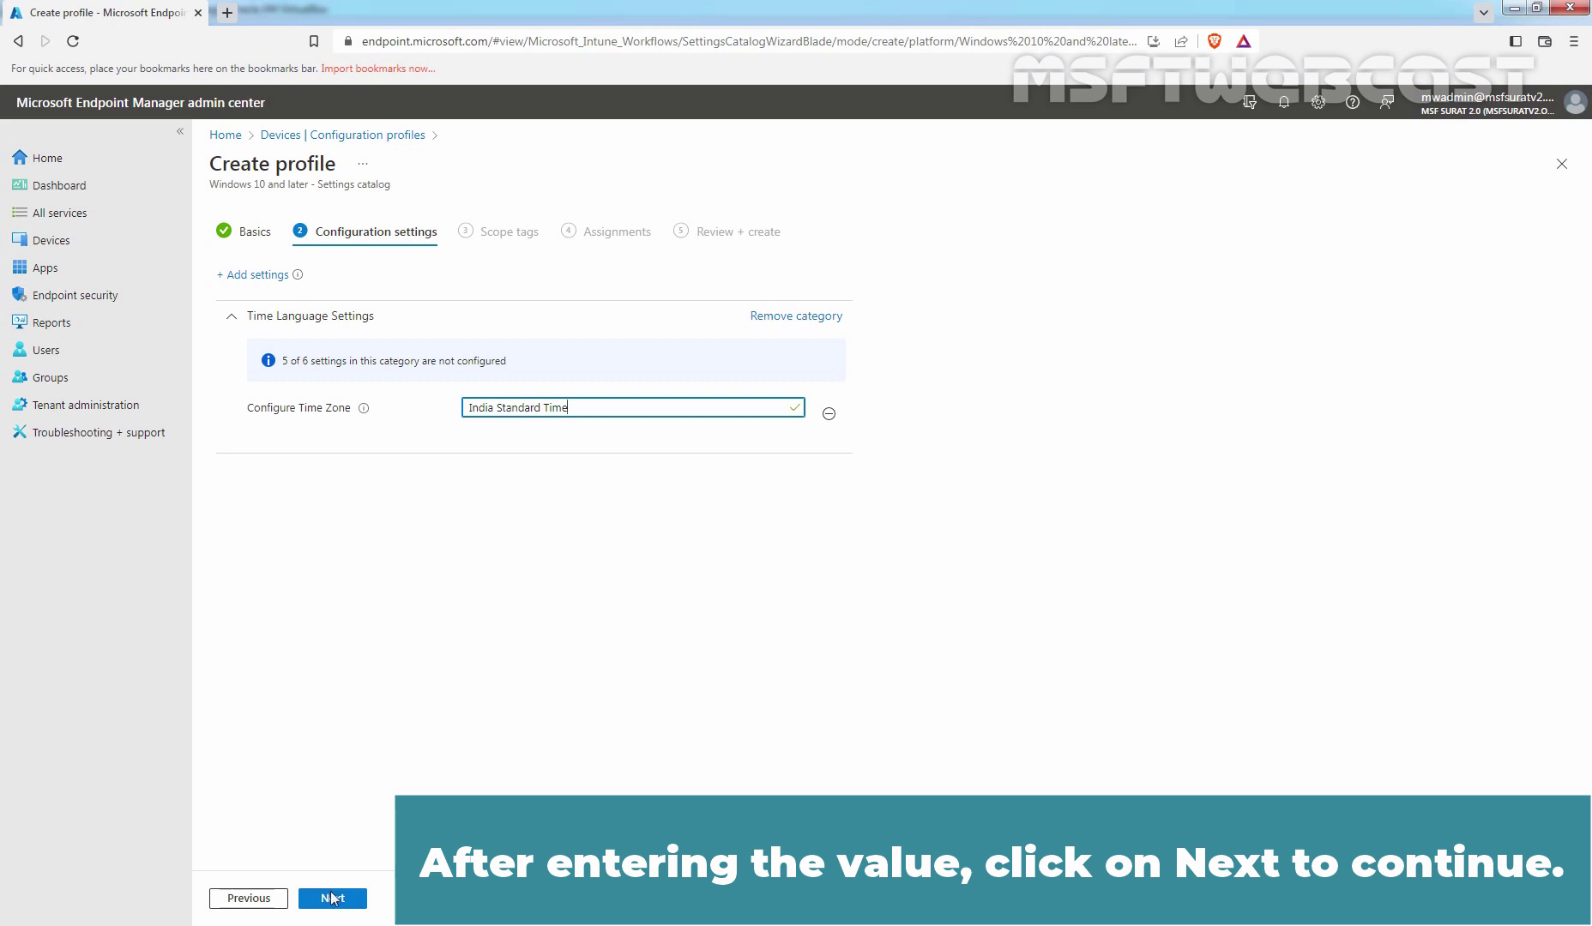
pyautogui.click(331, 898)
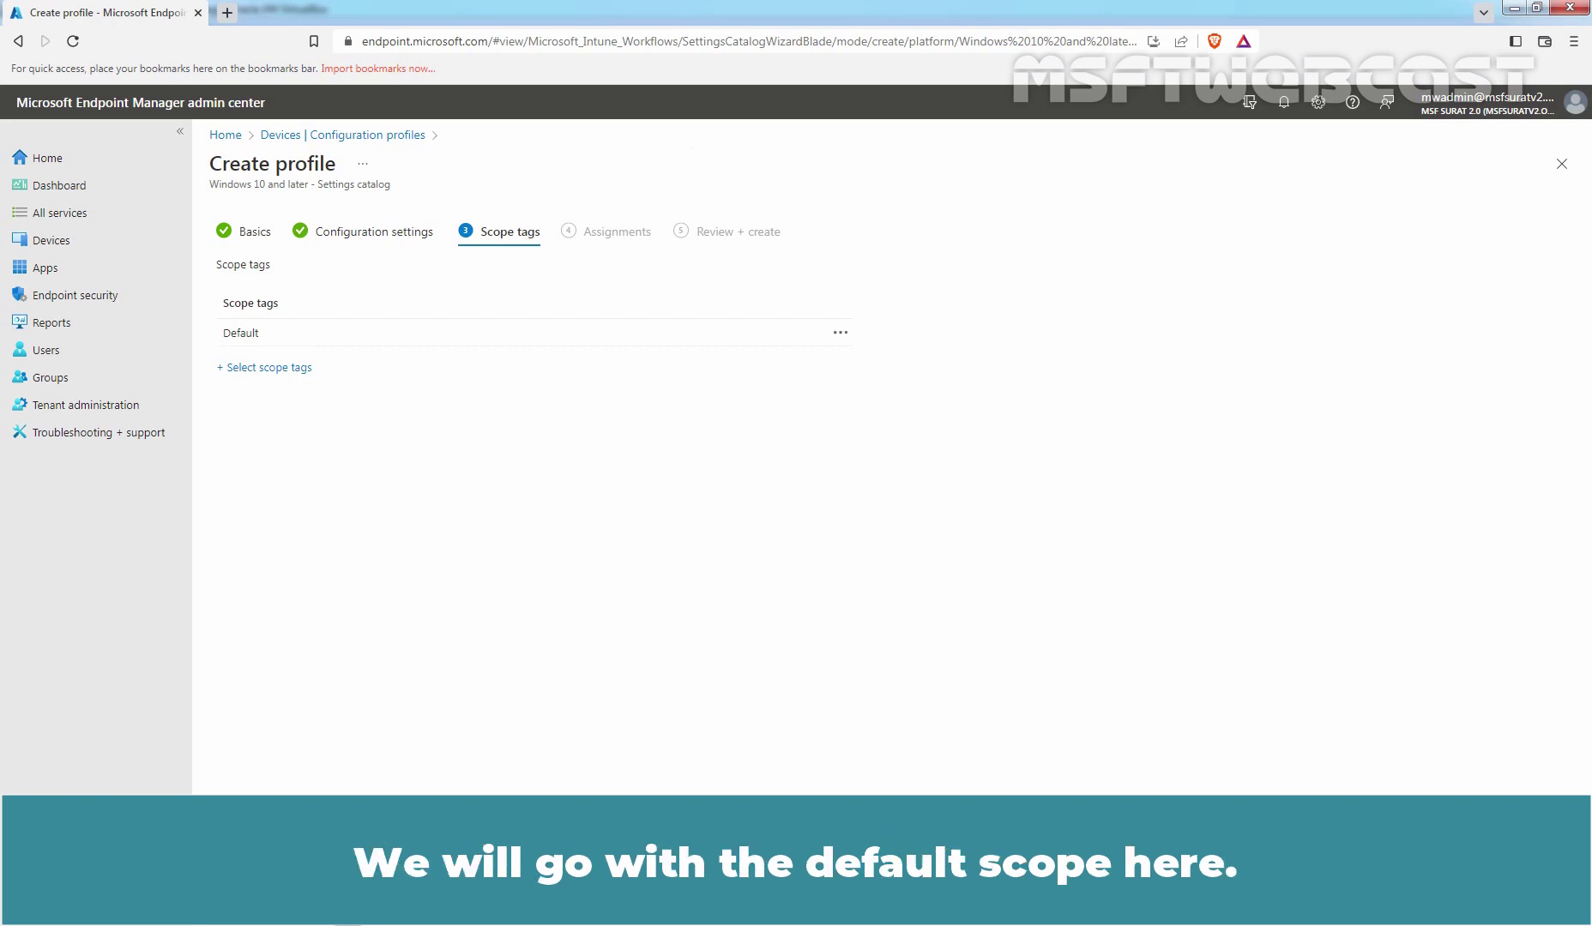
pyautogui.click(331, 899)
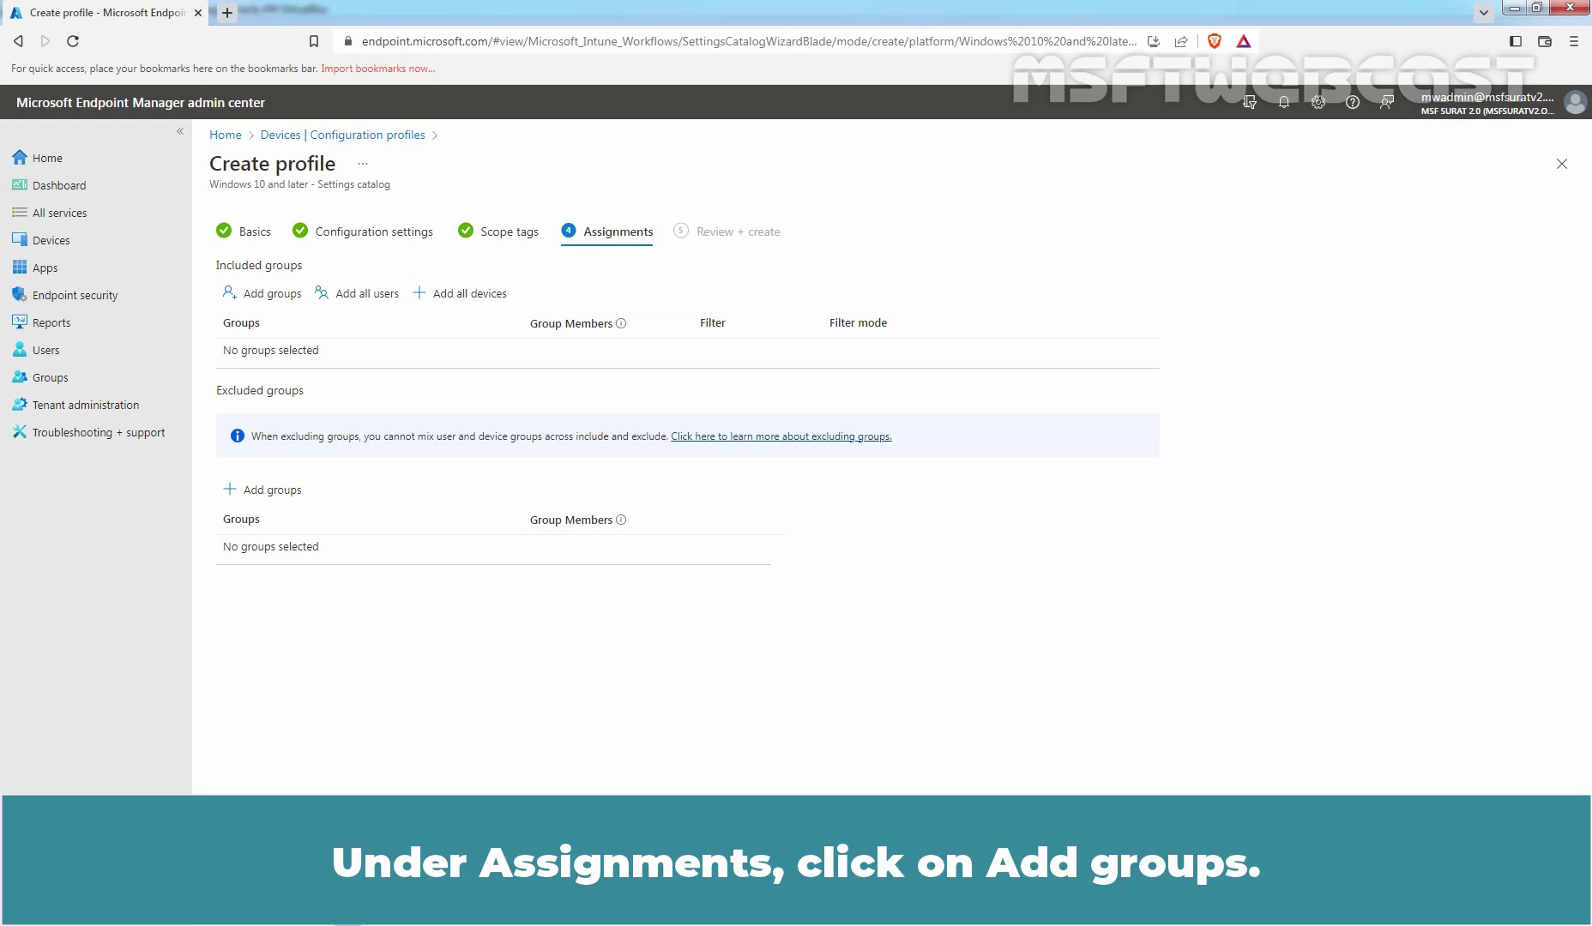
# - Include the Test_WinClient group in assignments and proceed to Review + create
pyautogui.click(268, 296)
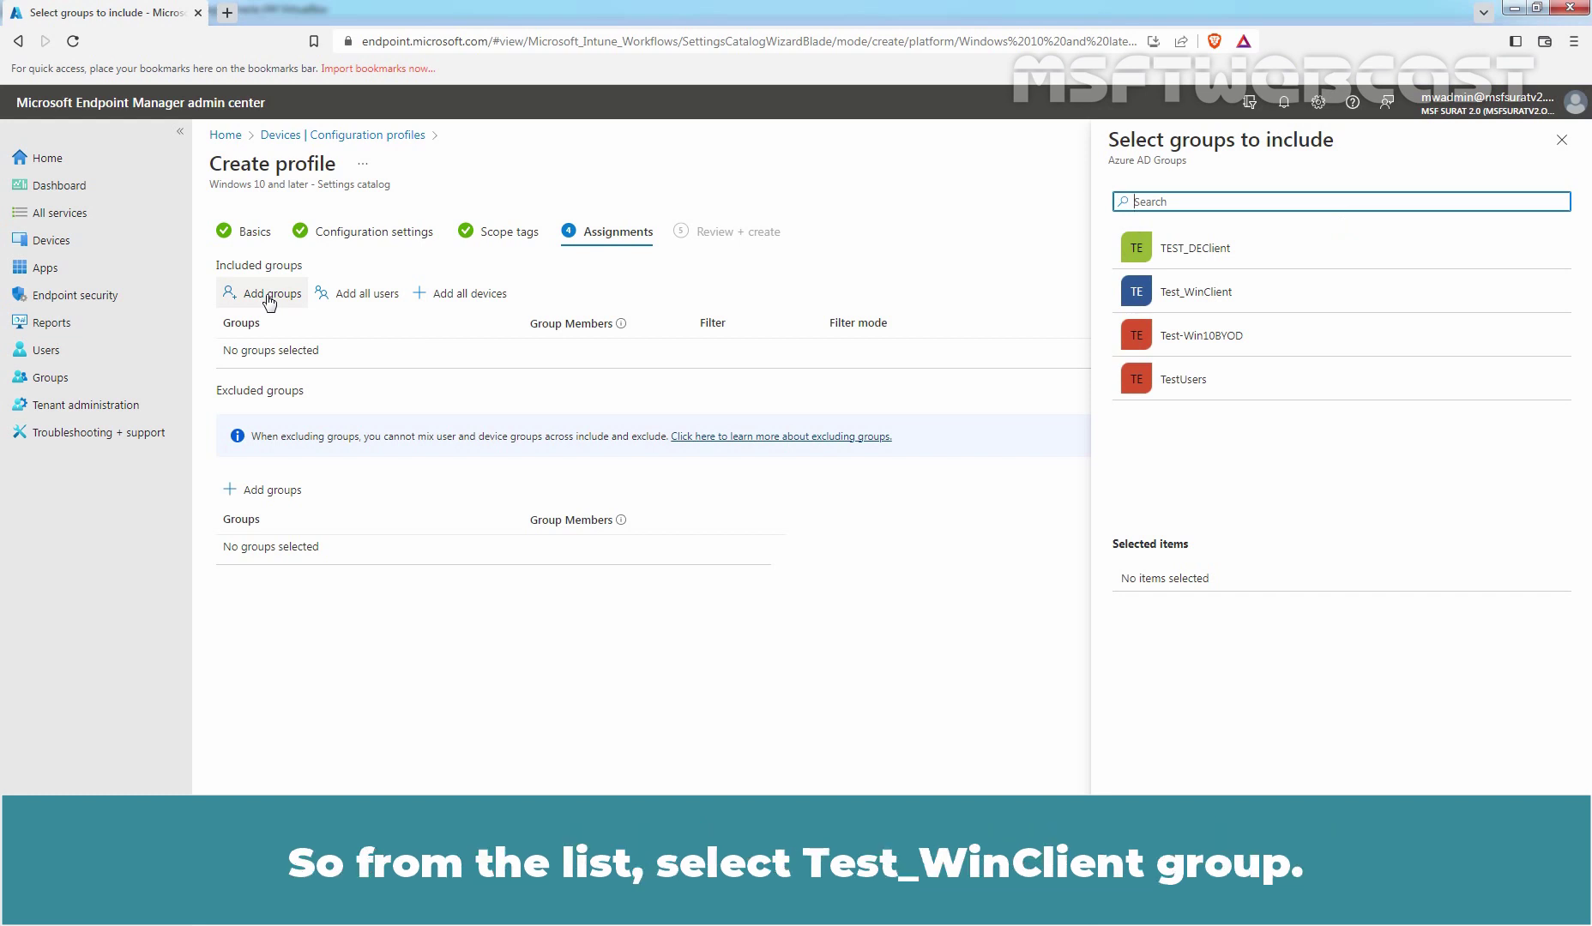
pyautogui.click(1196, 306)
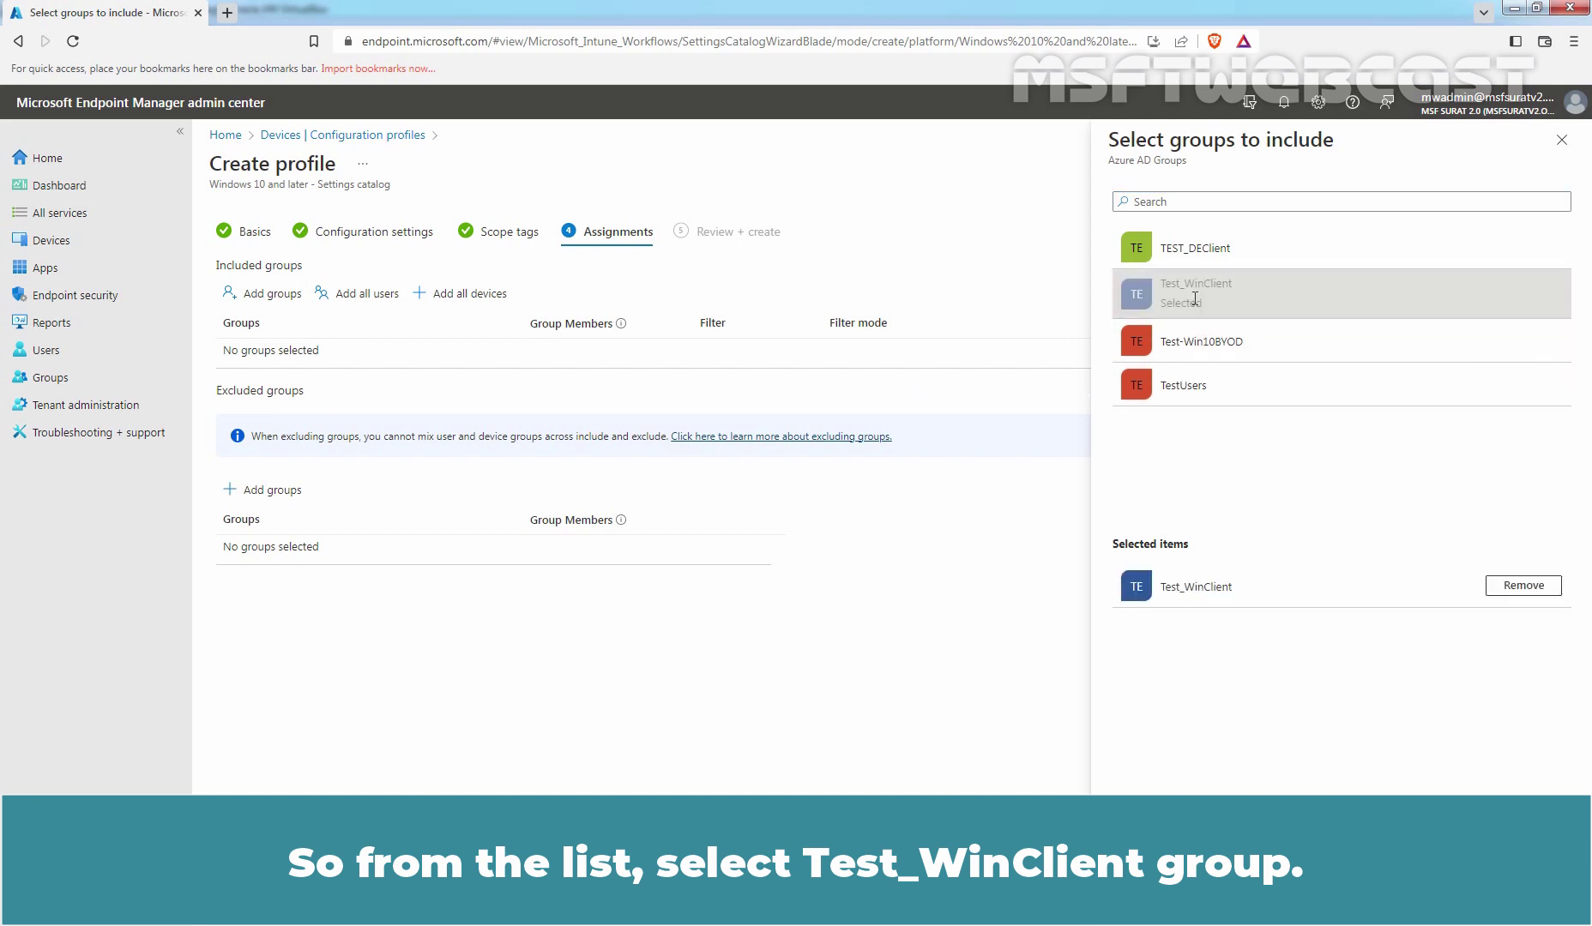
pyautogui.click(1141, 899)
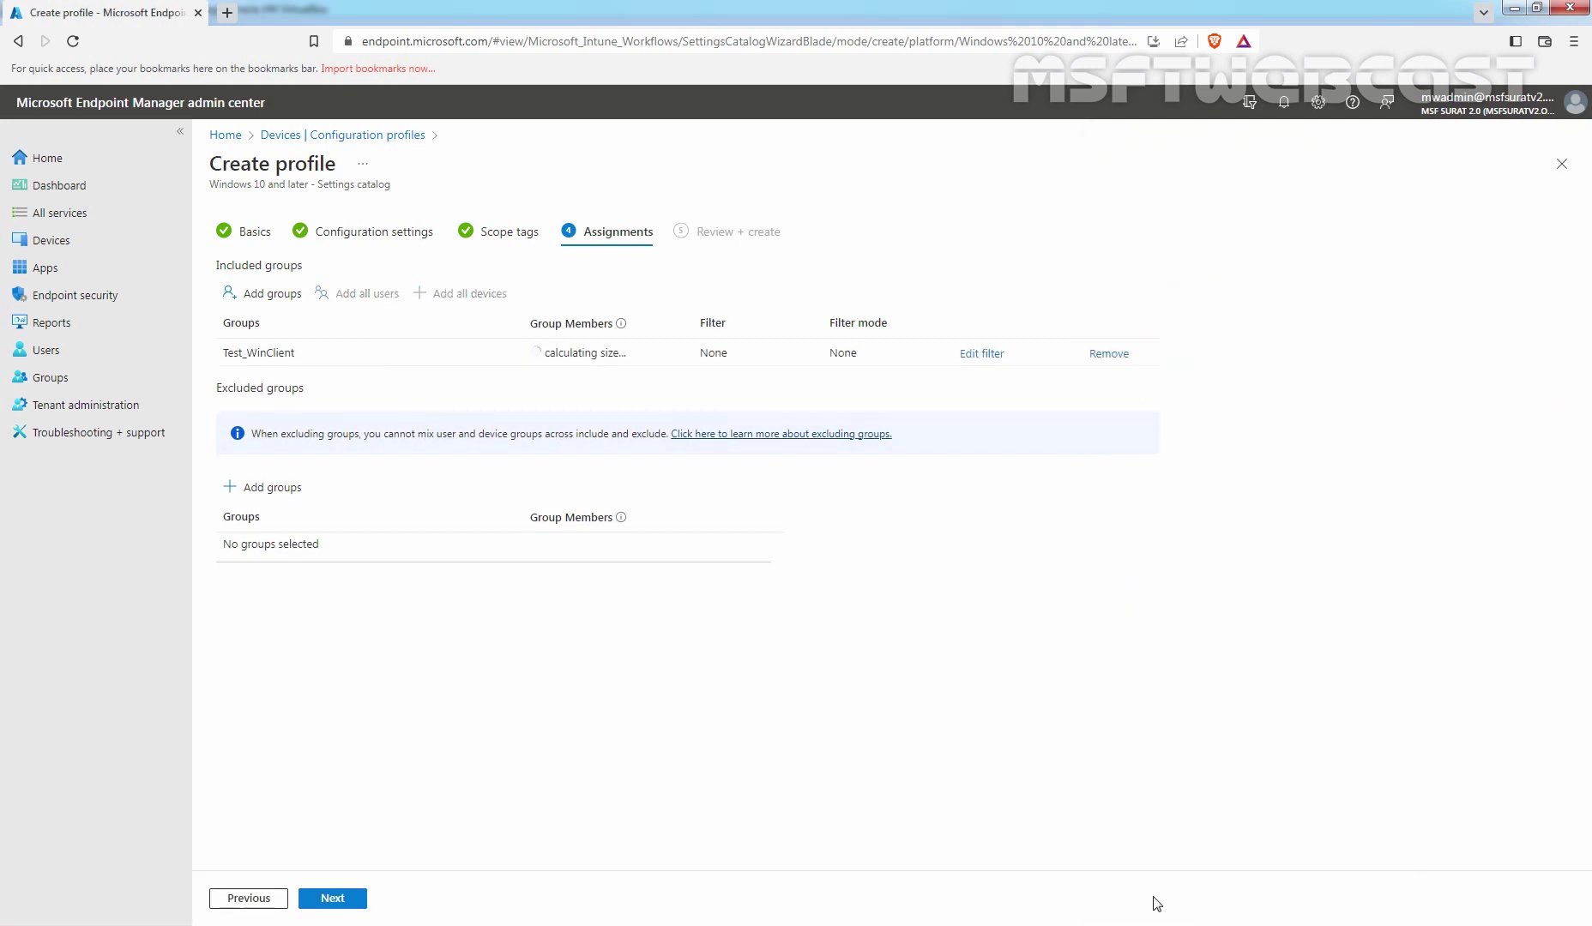
pyautogui.click(334, 901)
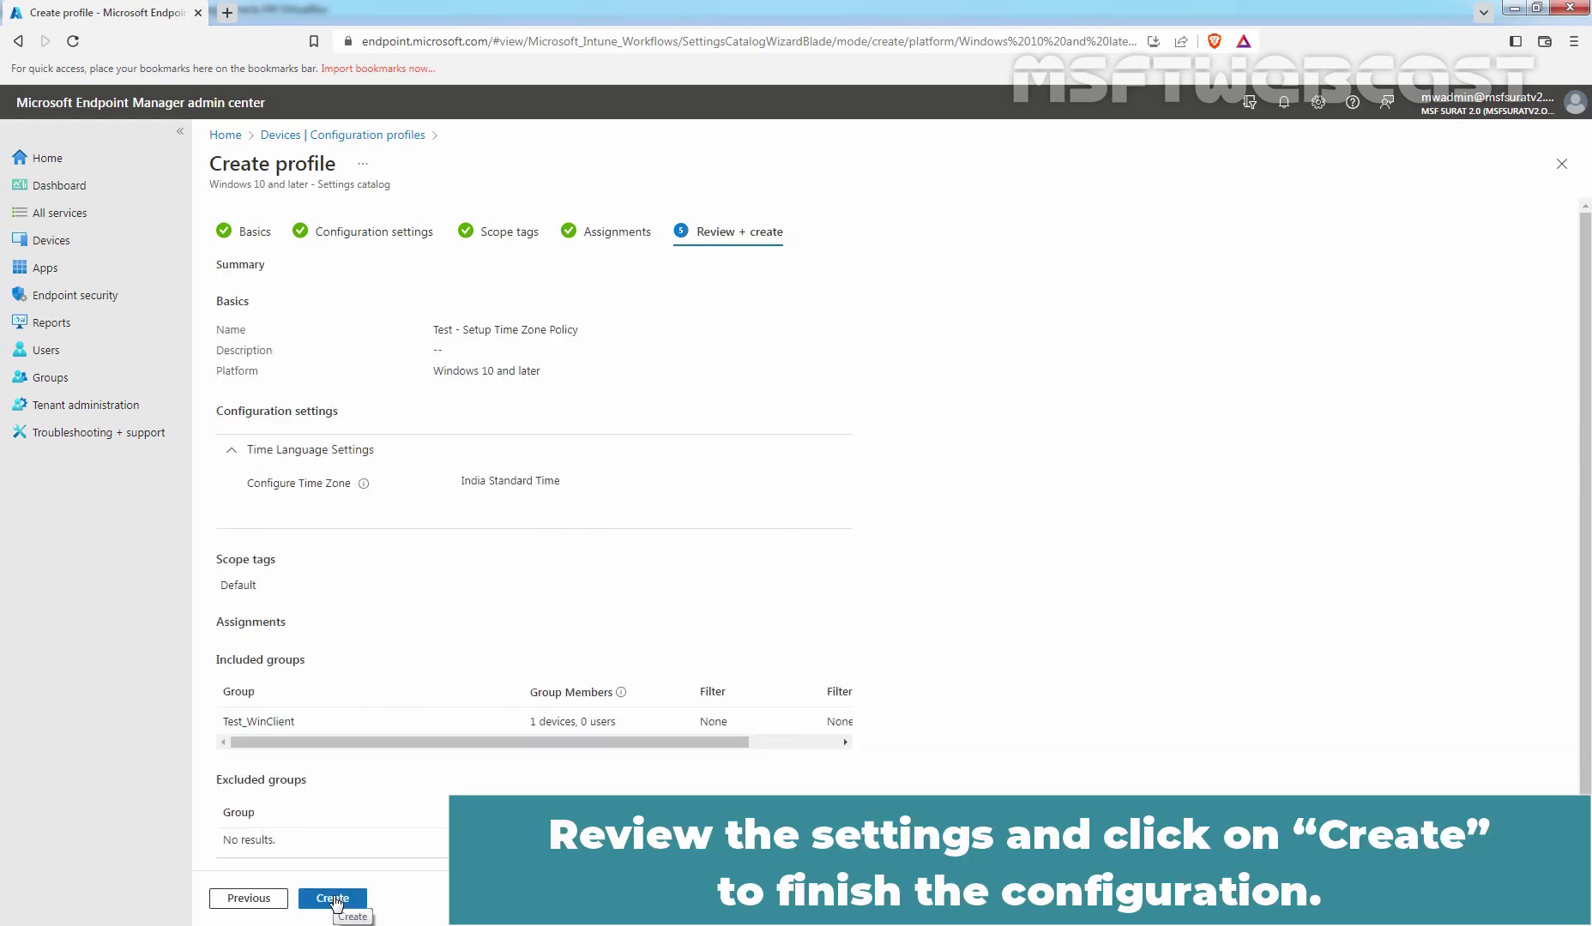
# - Create the profile and refresh the list to show Test - Setup Time Zone Policy
pyautogui.click(334, 898)
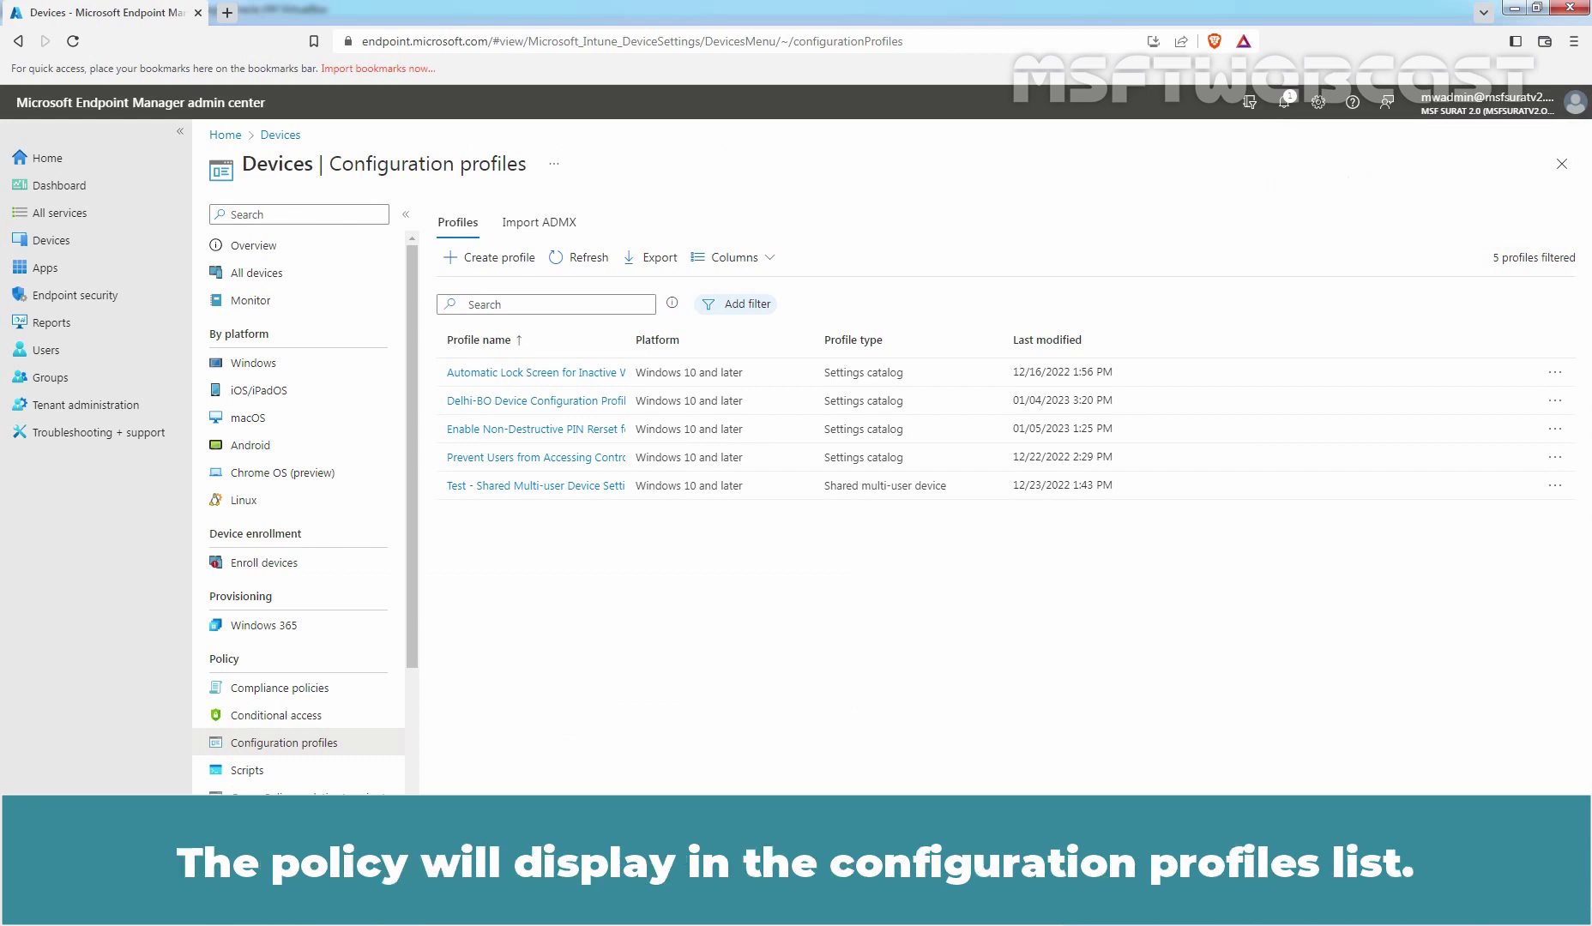
pyautogui.click(589, 259)
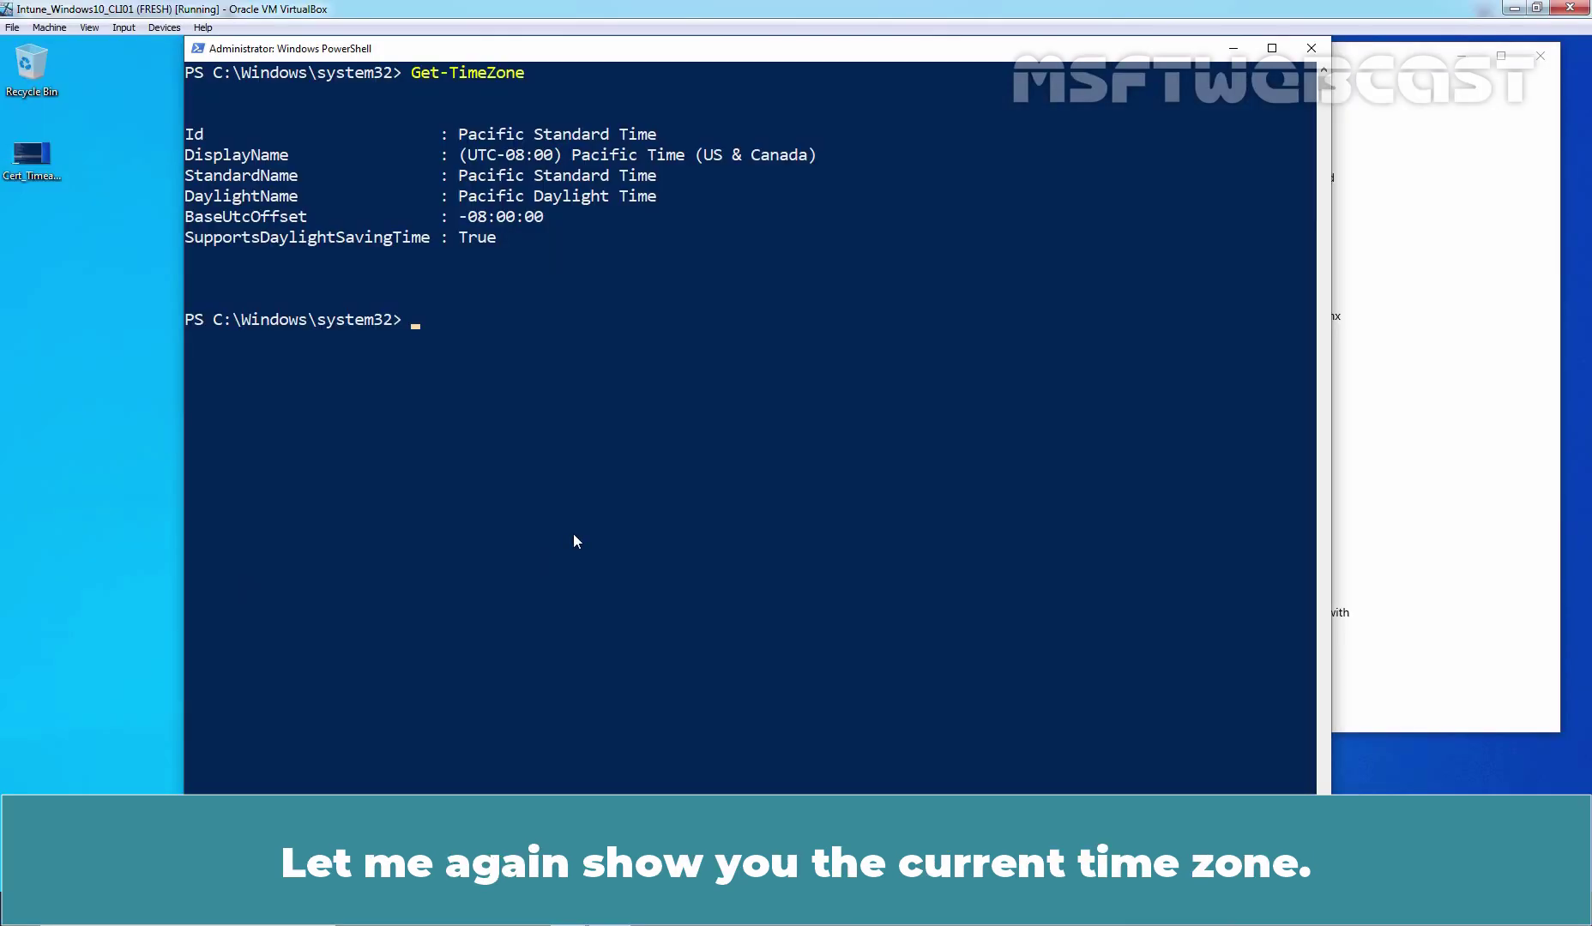
# - Recall and run Get-TimeZone on the VM, still reporting Pacific Standard Time
pyautogui.press('Up')
pyautogui.press('Return')
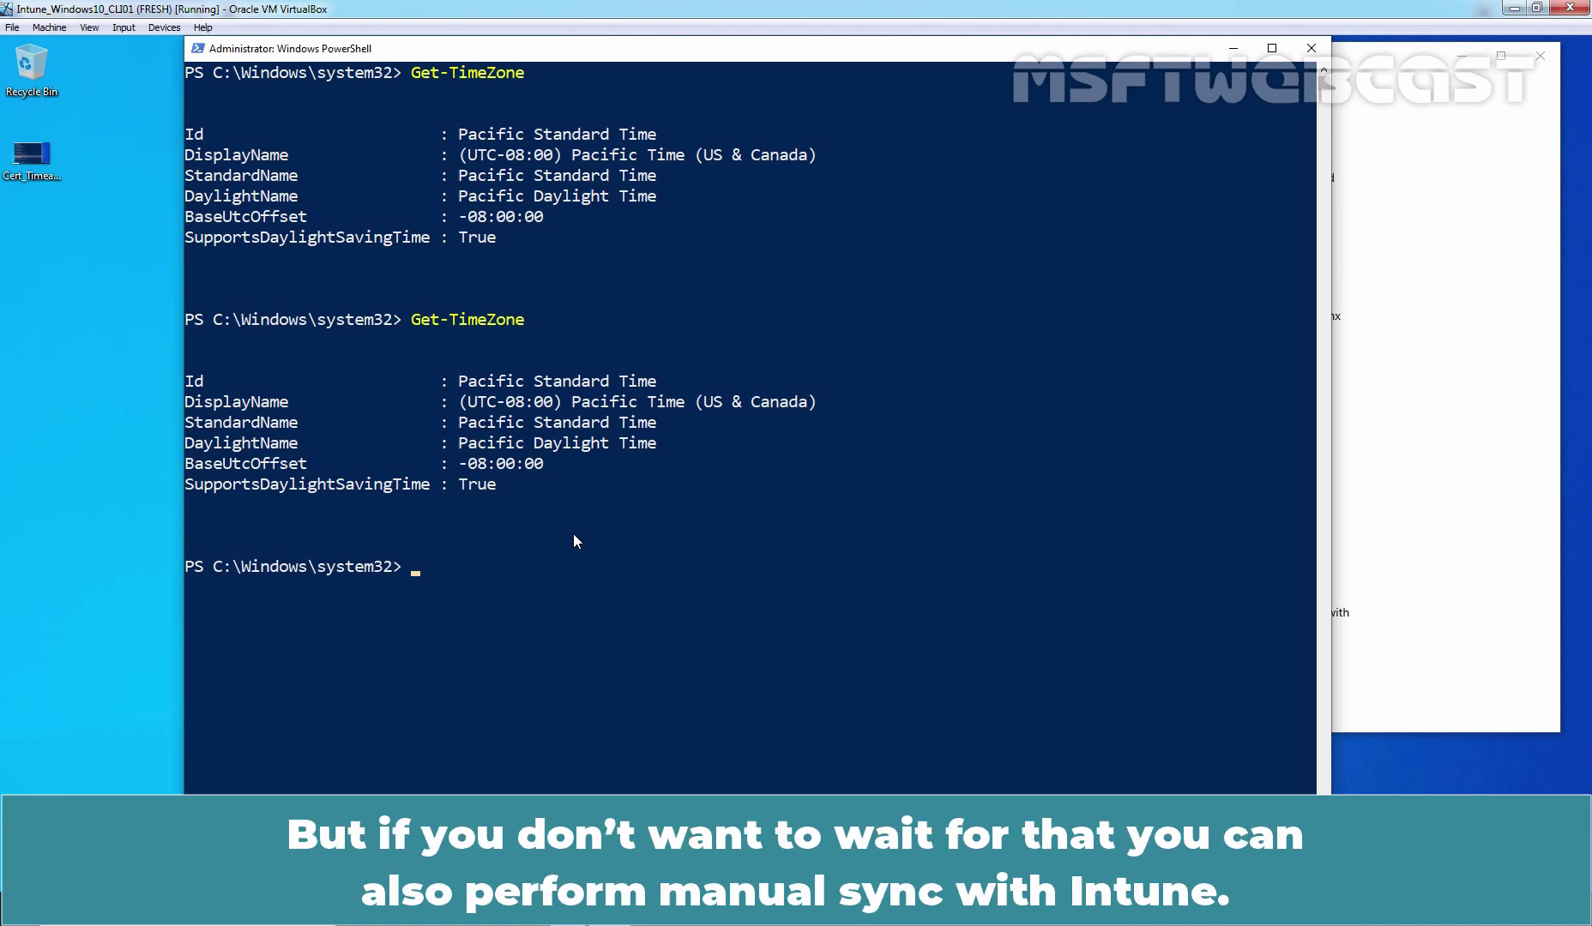
# - Start a manual Intune sync from the device's work account page
pyautogui.click(1479, 626)
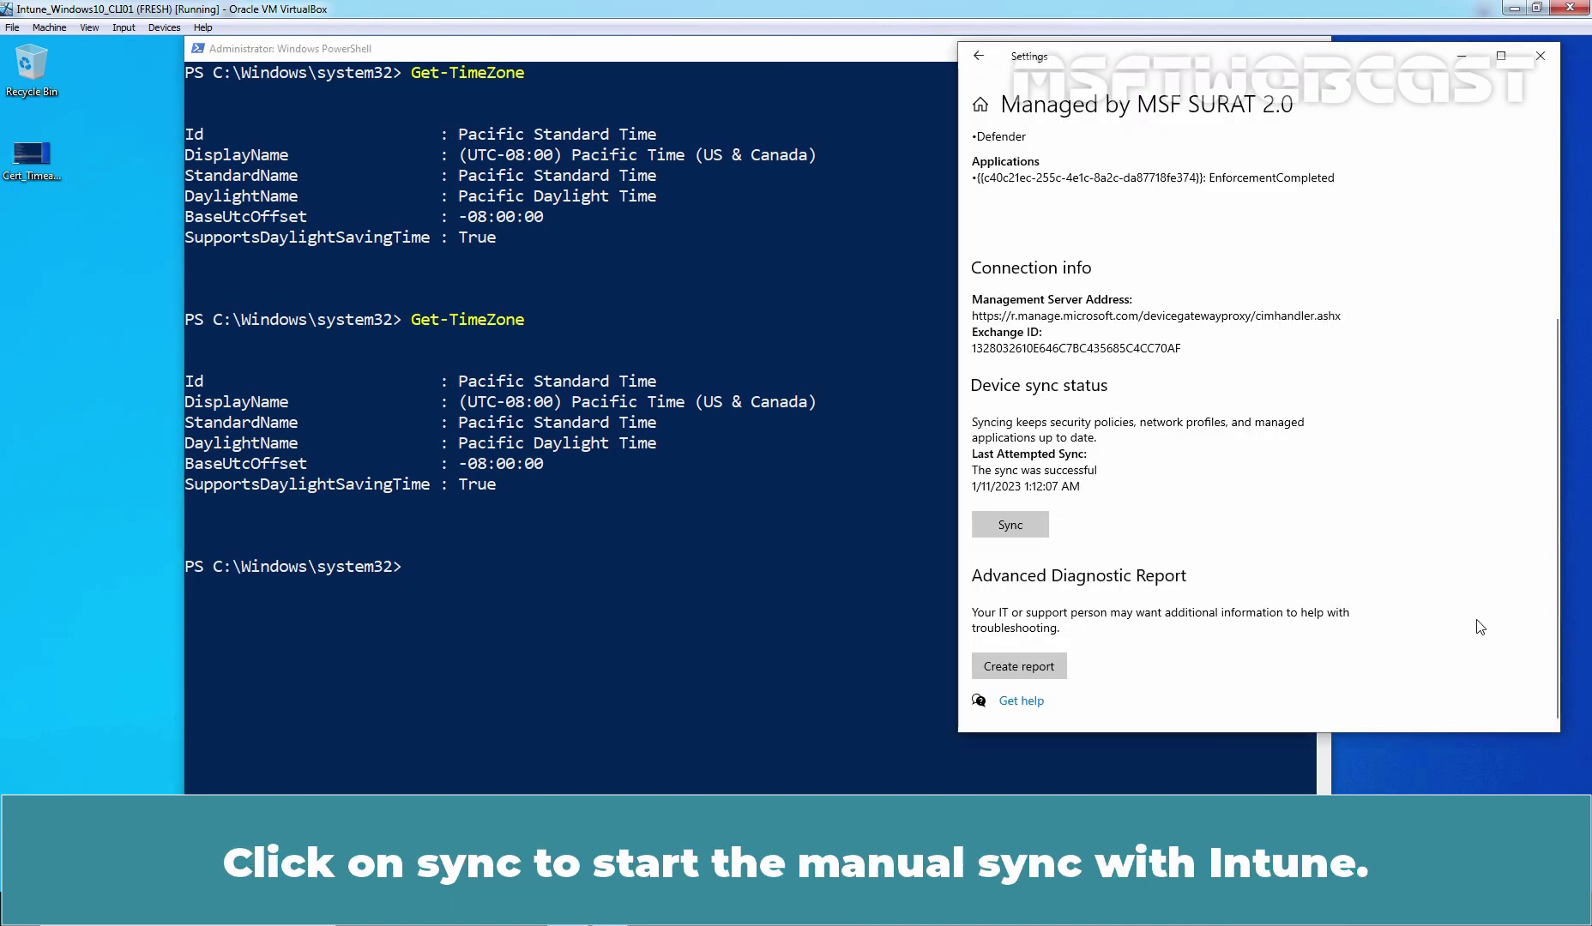
pyautogui.click(1005, 526)
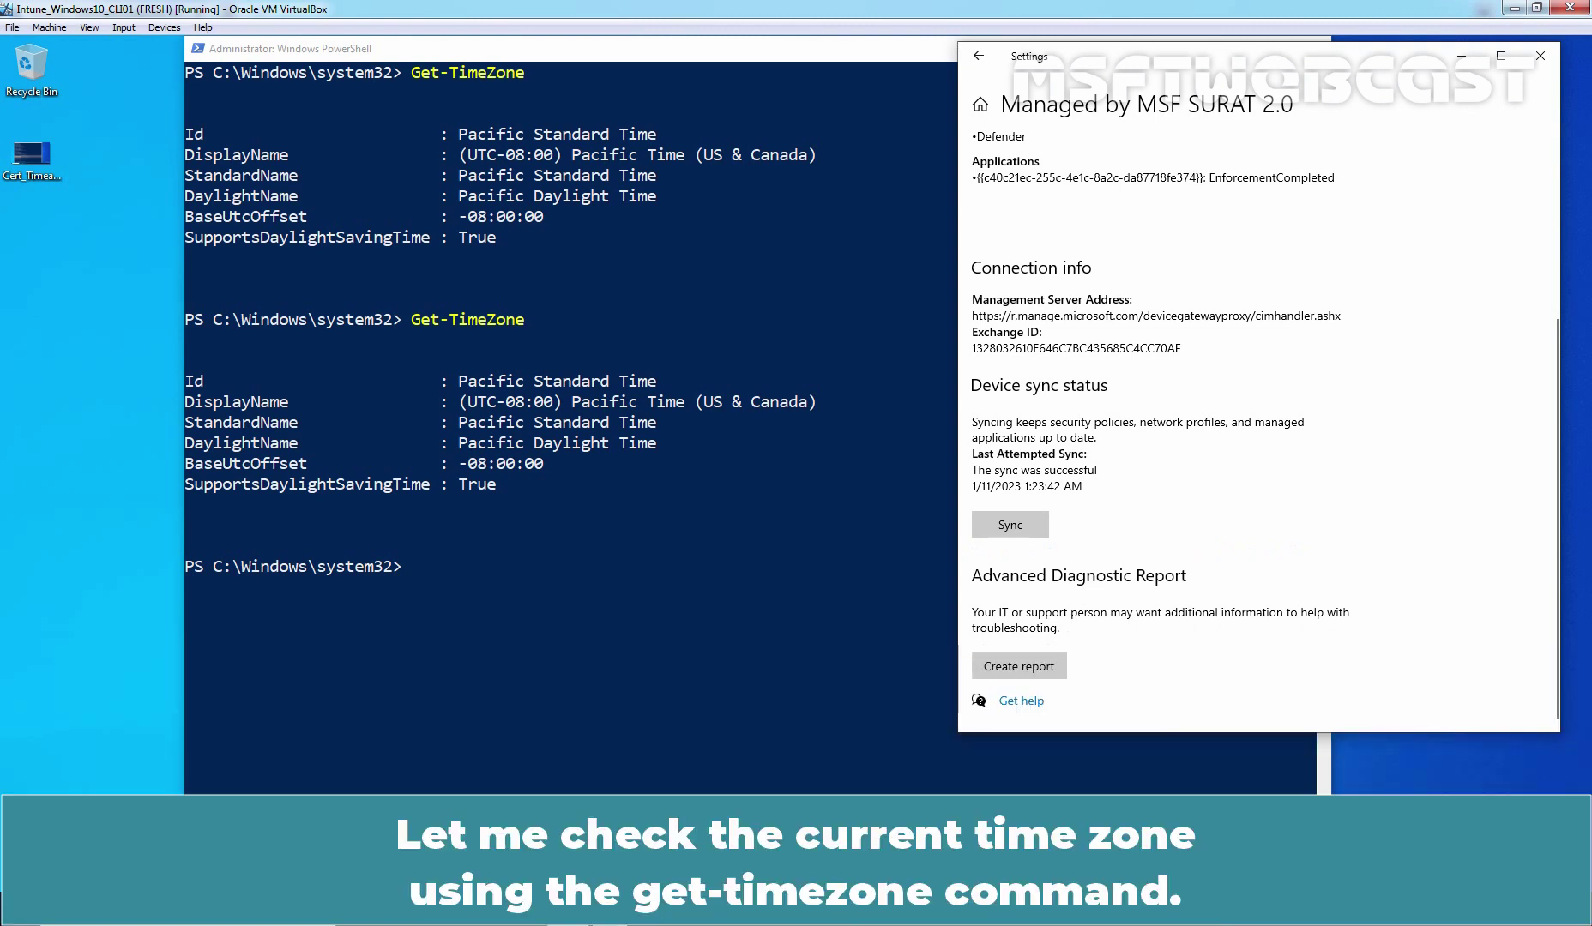
# - Run Get-TimeZone in PowerShell, confirming India Standard Time at UTC+05:30
pyautogui.click(611, 631)
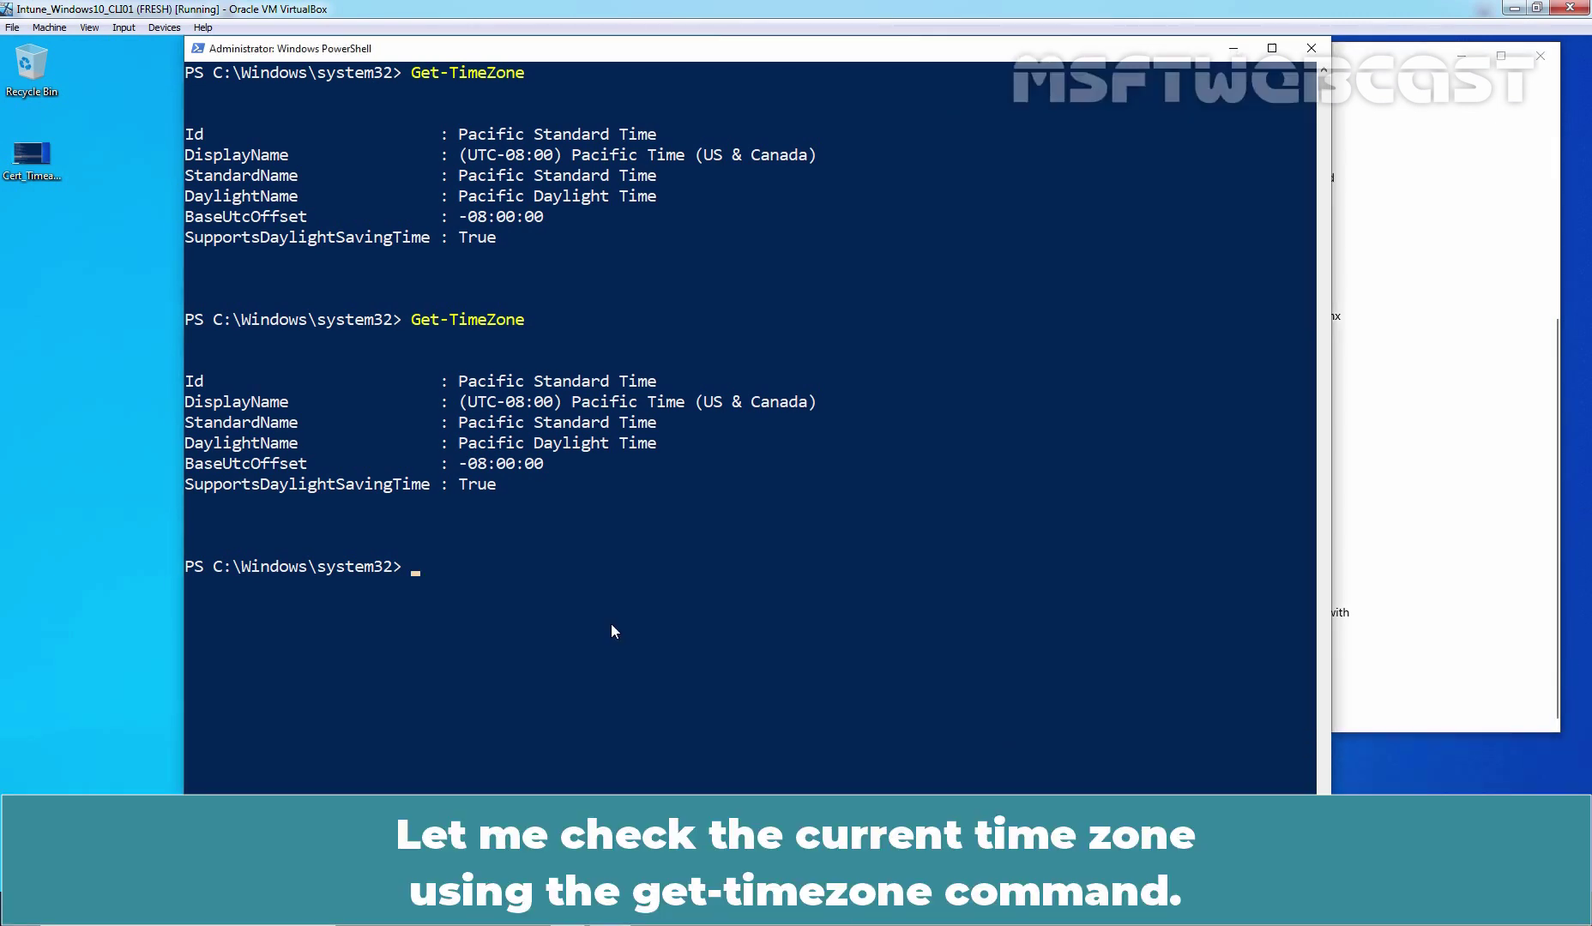
pyautogui.write('Get-TimeZone')
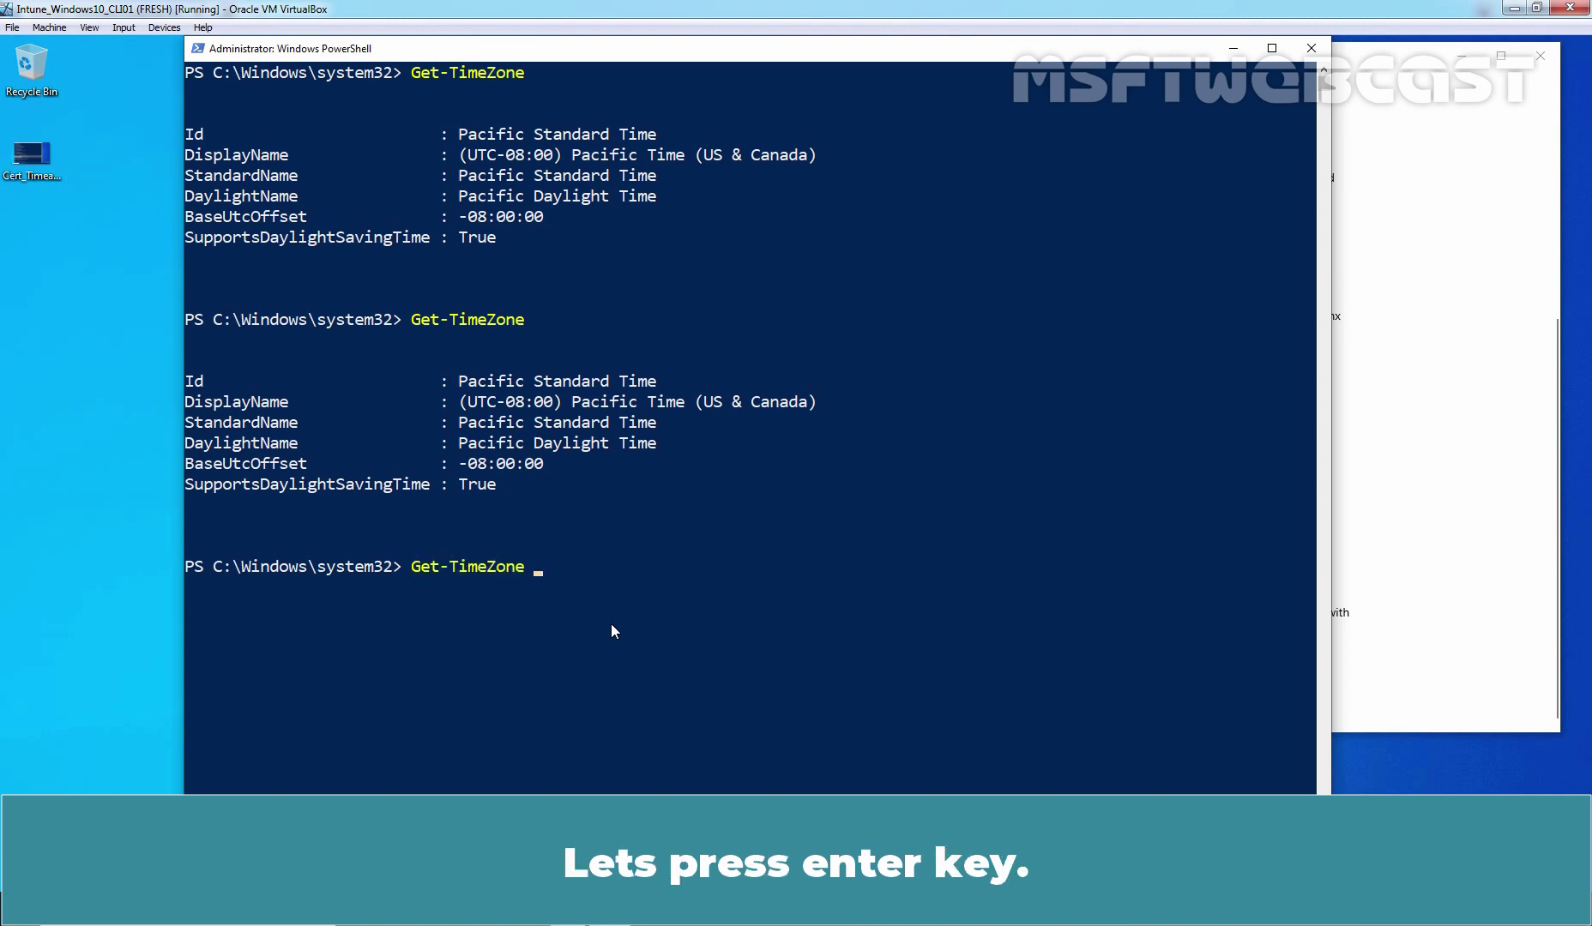
pyautogui.press('Return')
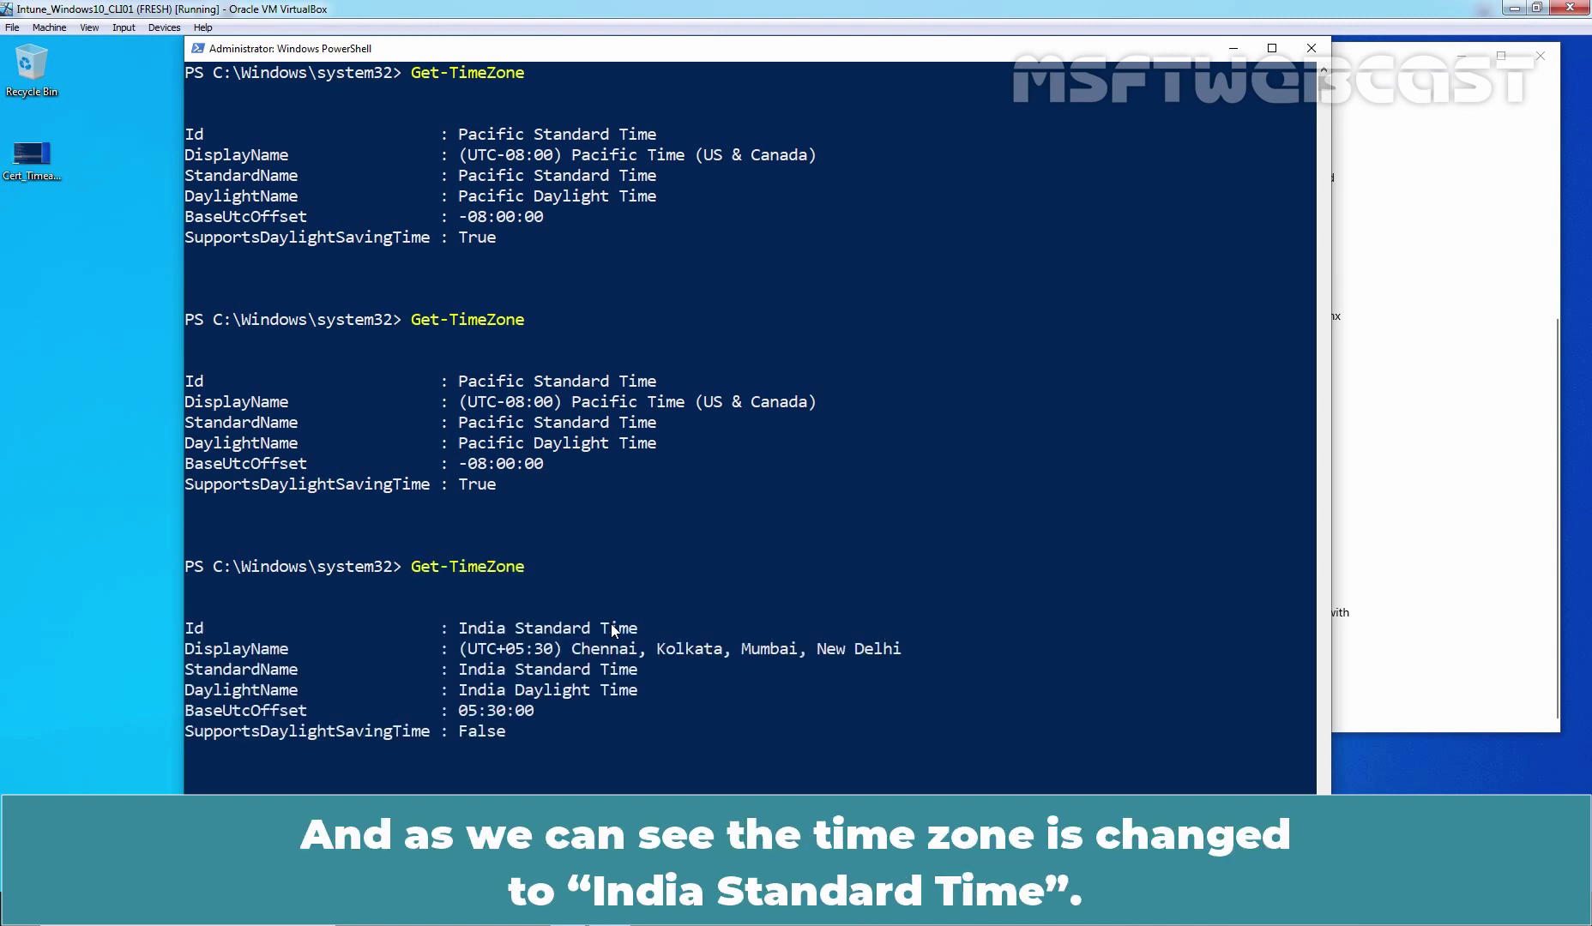